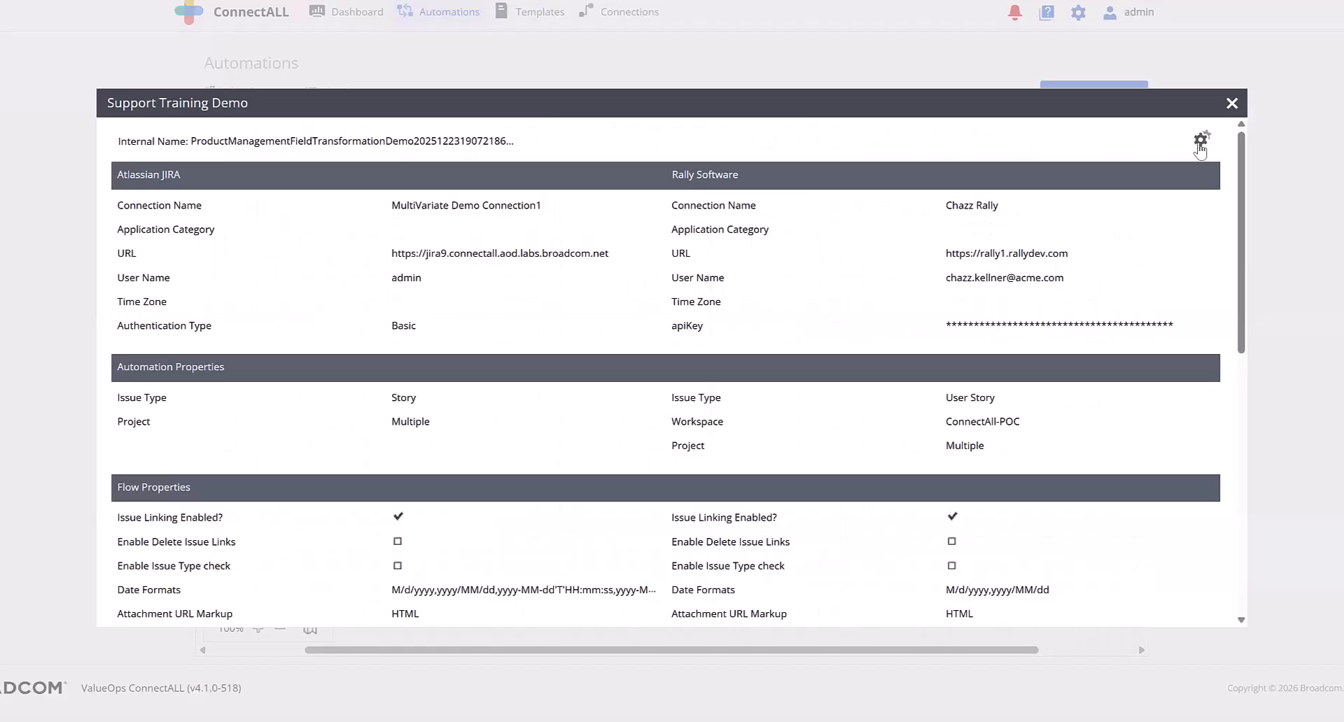
Open the Support Training Demo automation's configuration and check the advanced value mappings of its Project and Status fields.
{"action": "left_click", "coordinate": [1200, 146]}
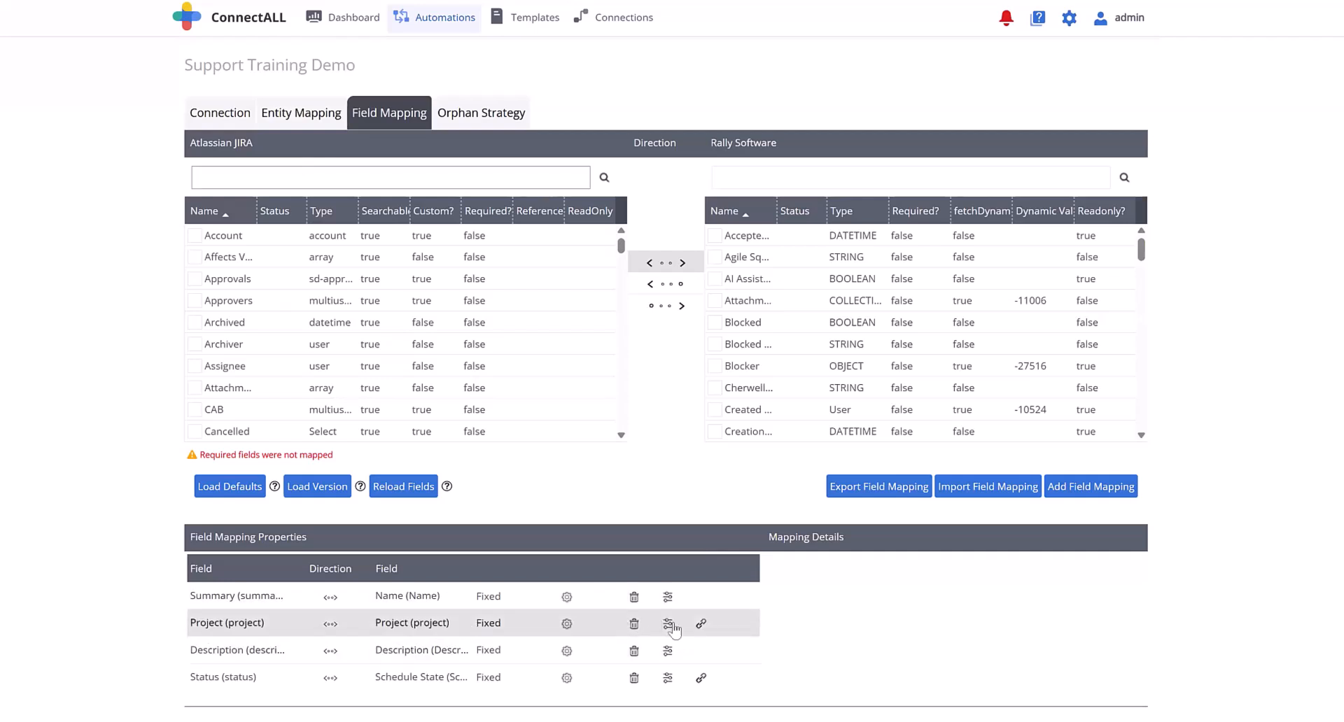
{"action": "left_click", "coordinate": [670, 625]}
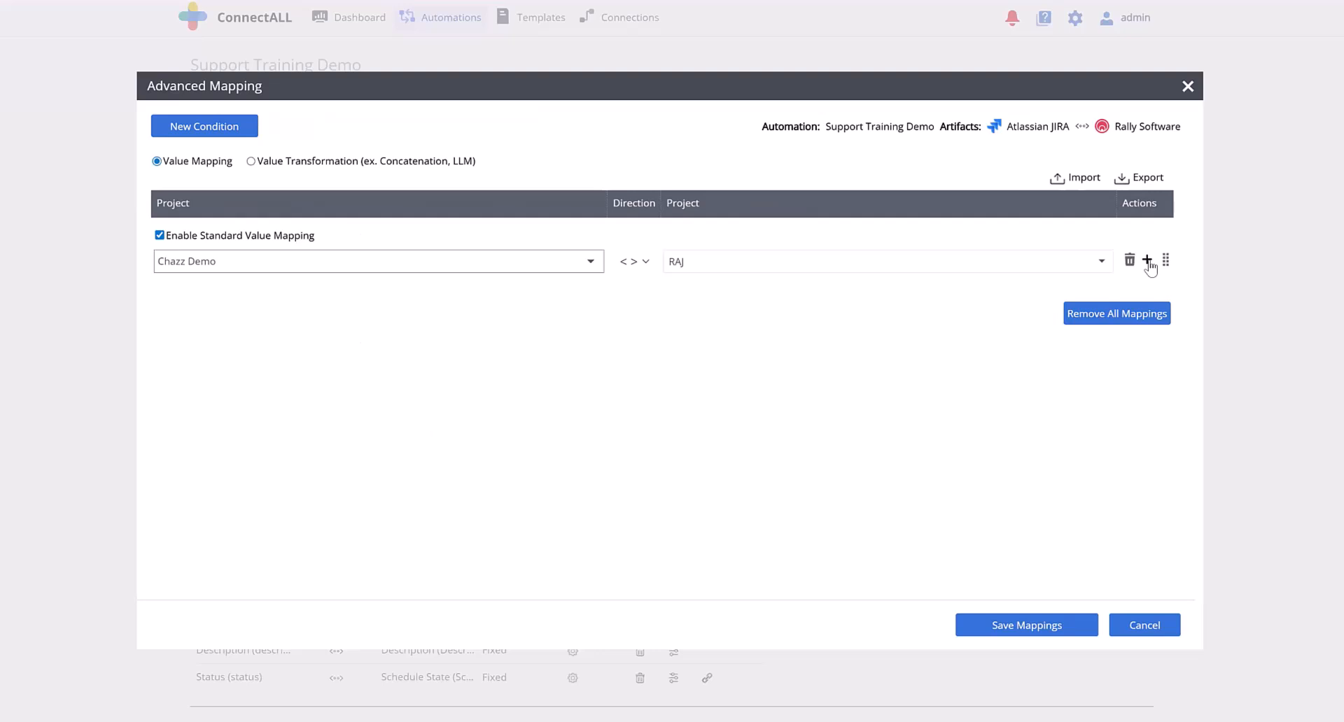
{"action": "left_click", "coordinate": [1148, 261]}
{"action": "key", "text": "Escape"}
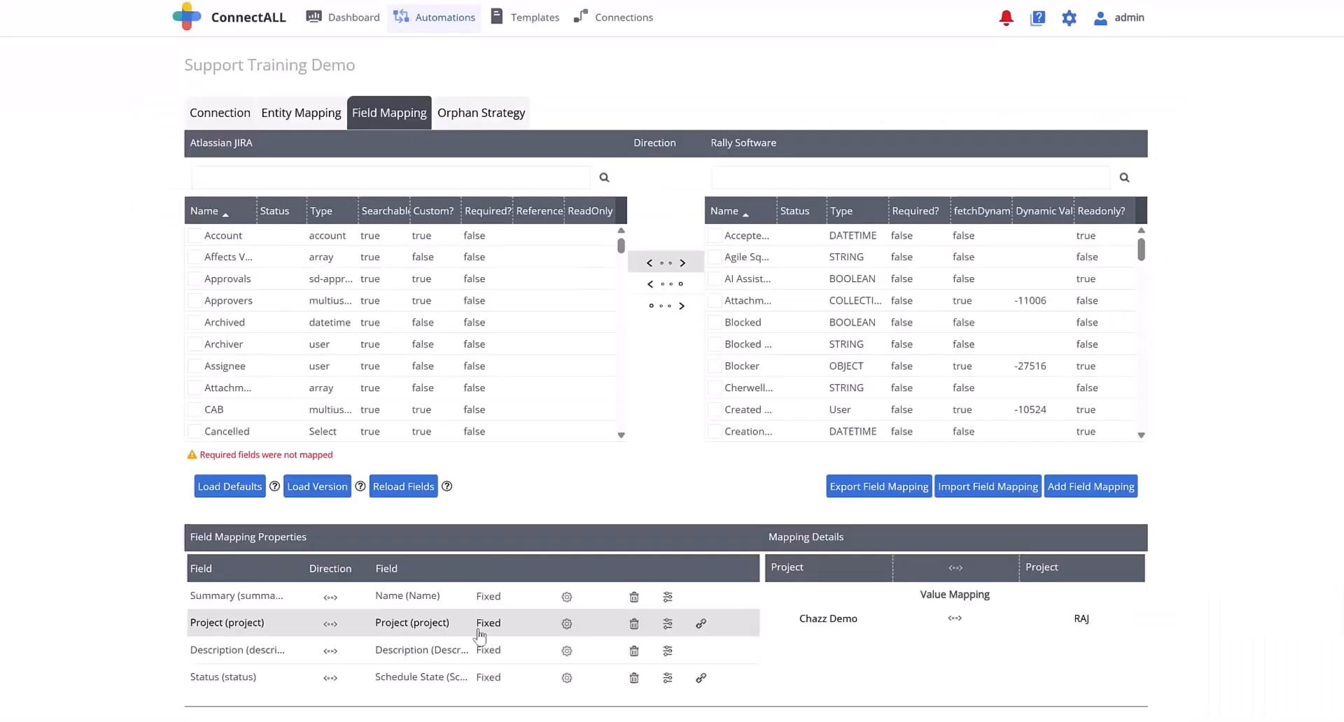
{"action": "left_click", "coordinate": [669, 678]}
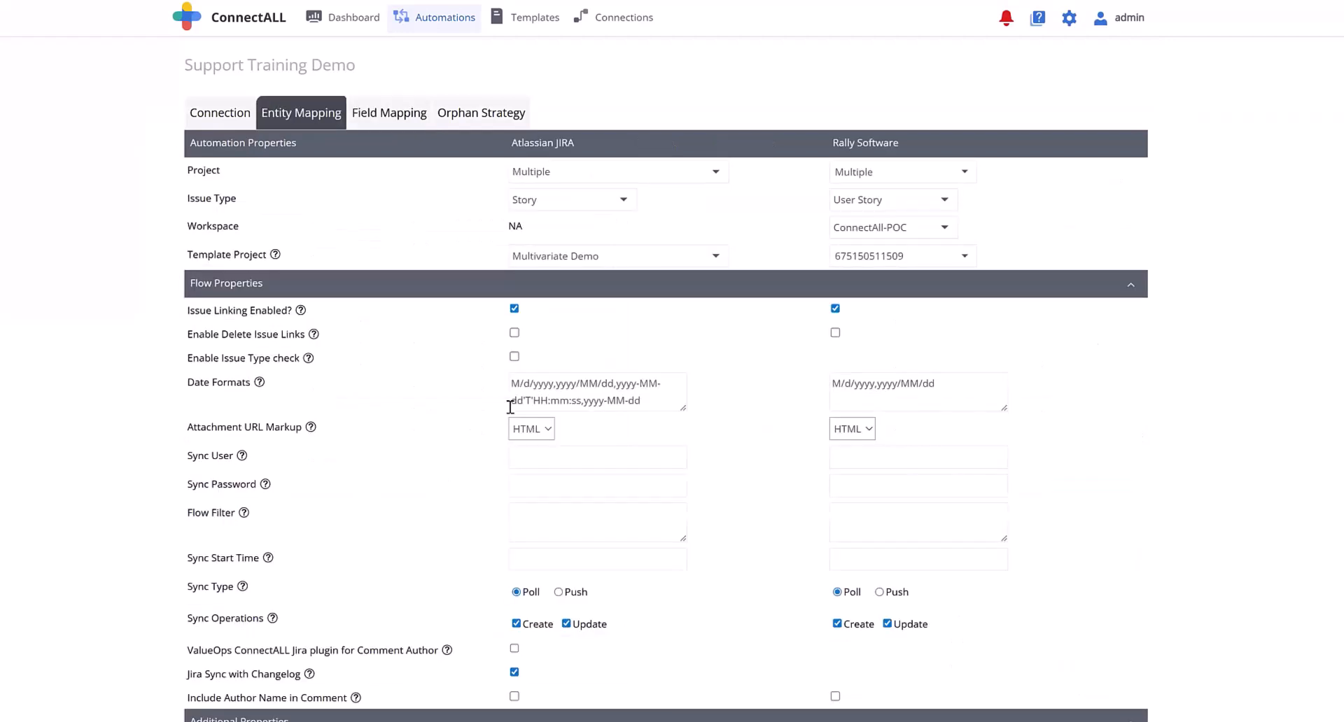
Set the Jira template project to Chazz Demo in the entity mapping and reload the fields in the field mapping.
{"action": "left_click", "coordinate": [645, 258]}
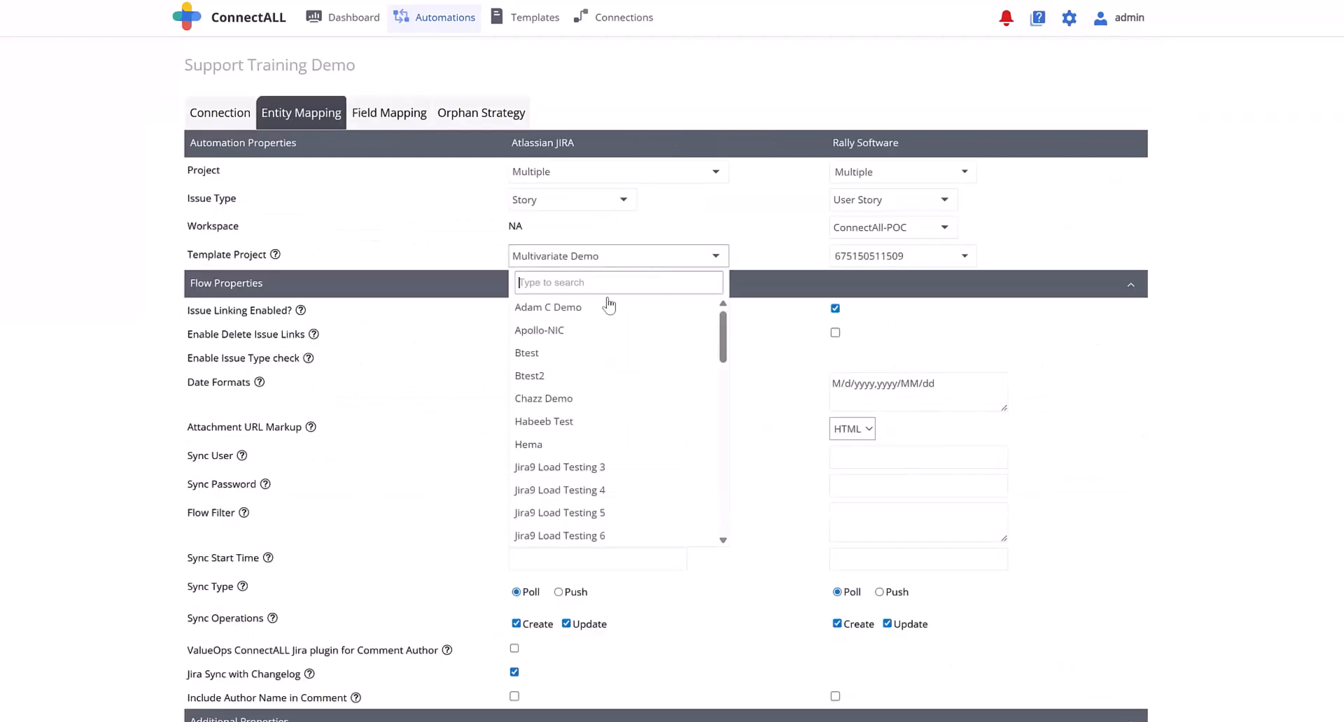
{"action": "left_click", "coordinate": [585, 398]}
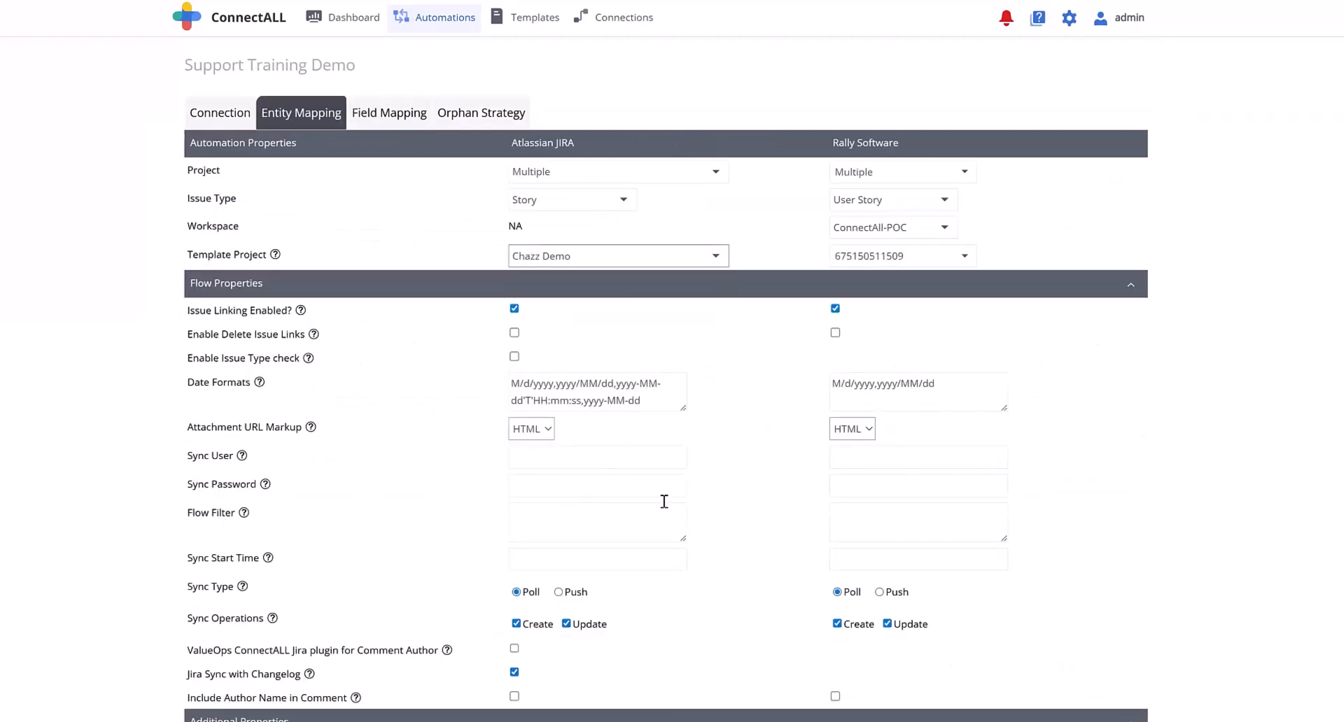
{"action": "left_click", "coordinate": [406, 114]}
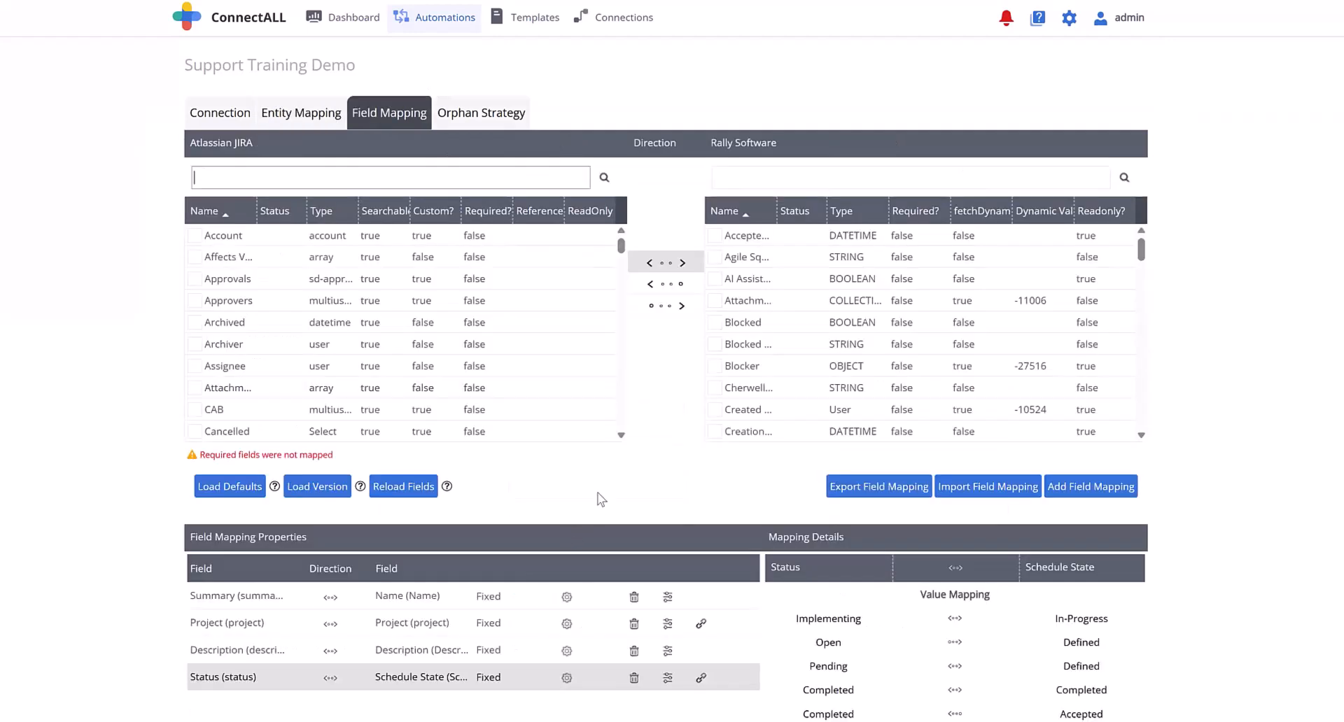
{"action": "scroll", "coordinate": [435, 359], "scroll_direction": "down", "scroll_amount": 2}
{"action": "left_click", "coordinate": [420, 345]}
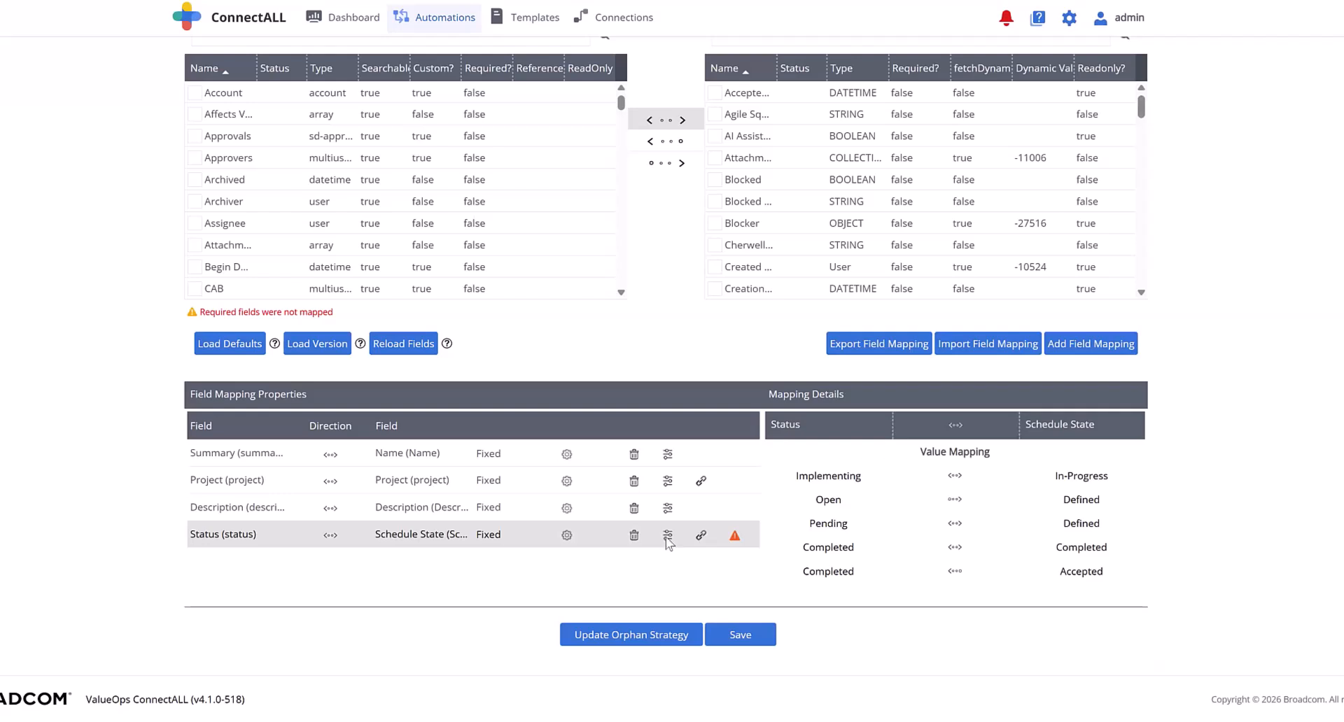
Open the Status field's advanced mapping and check which Jira statuses are available for the Pending row.
{"action": "left_click", "coordinate": [668, 536]}
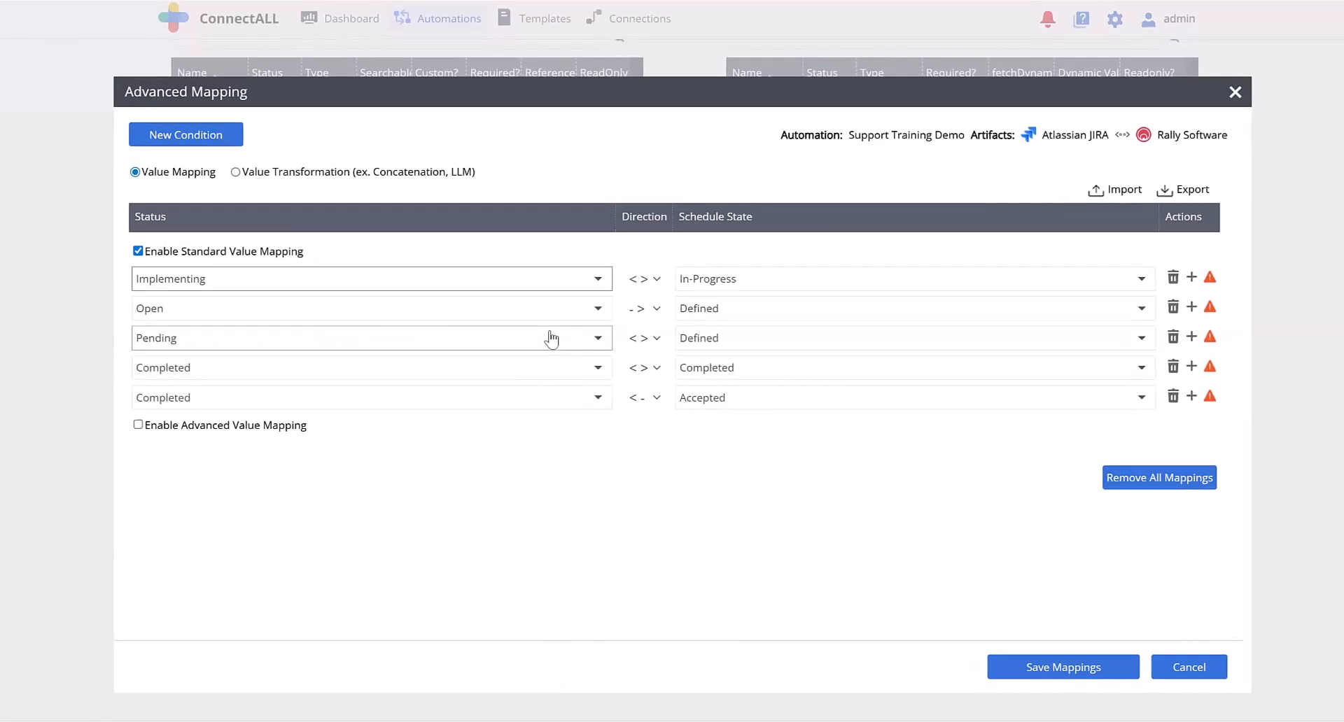
{"action": "left_click", "coordinate": [551, 339]}
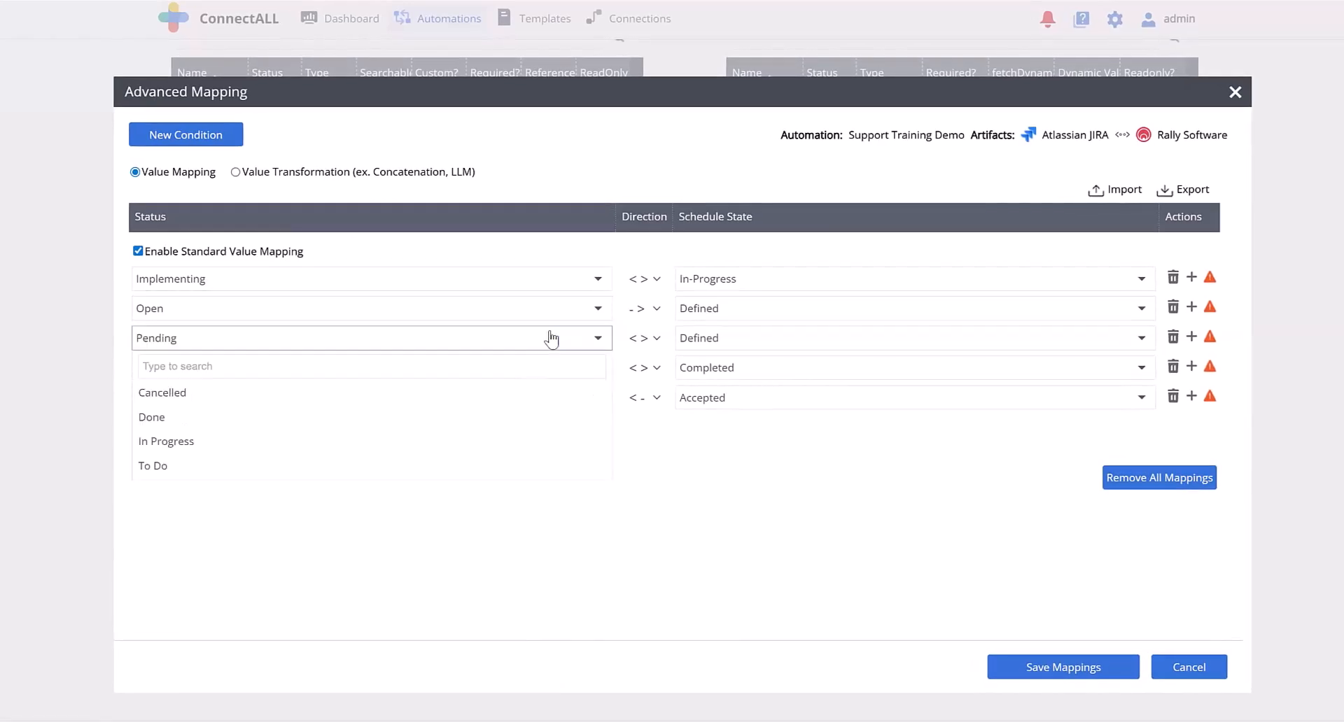
{"action": "left_click", "coordinate": [679, 159]}
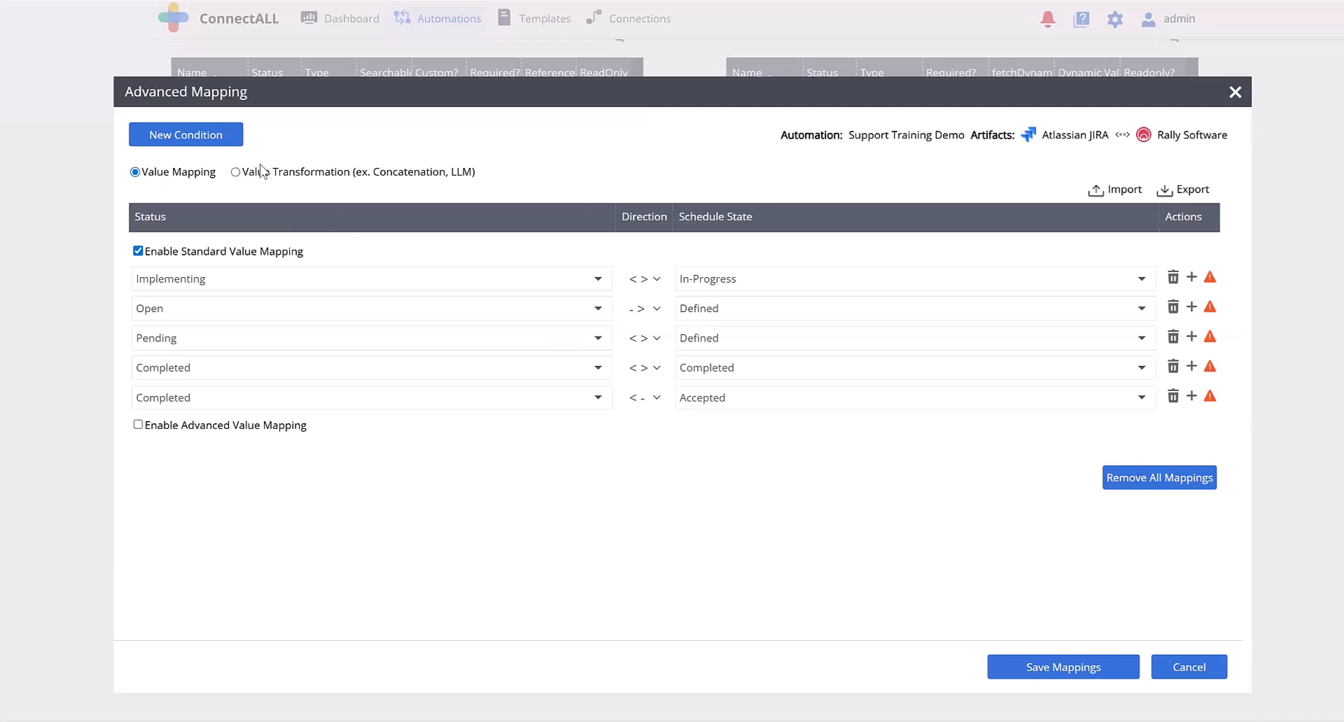
Add a new condition to the Status mapping with the Jira-side criterion Project = Chazz Demo.
{"action": "left_click", "coordinate": [202, 146]}
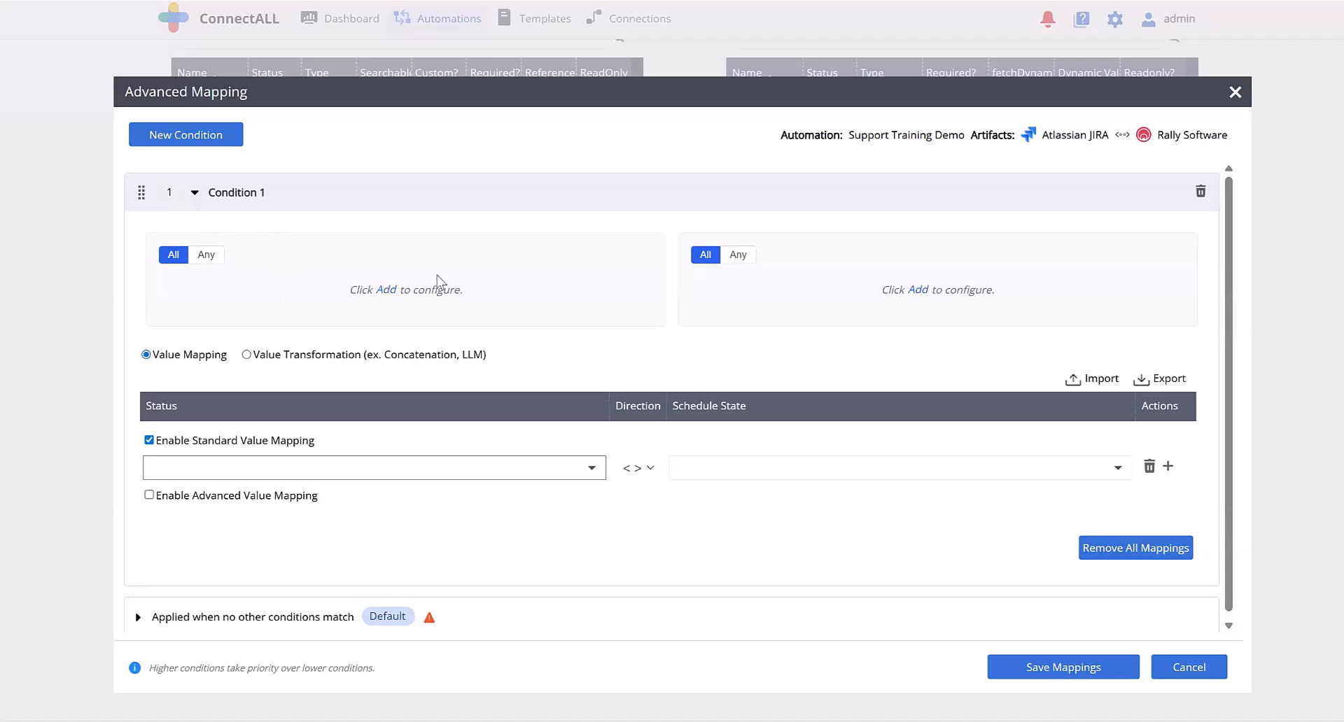
{"action": "left_click", "coordinate": [386, 289]}
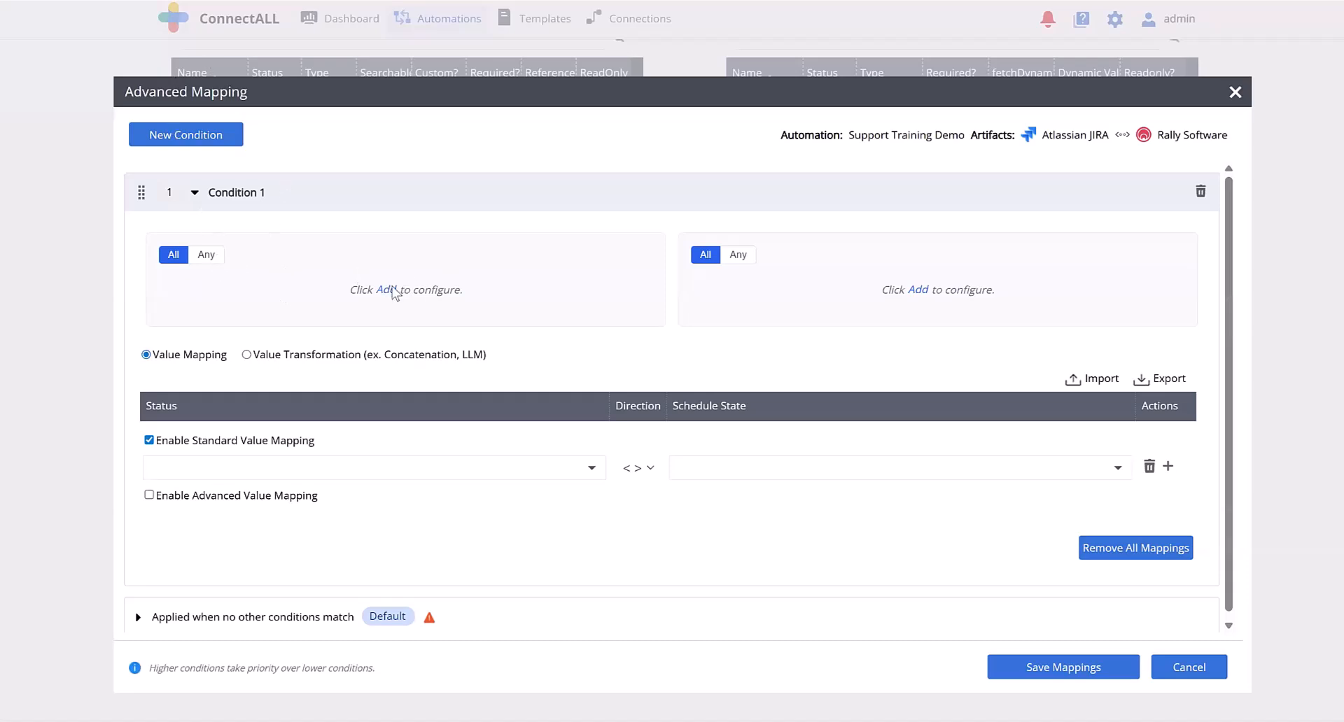
{"action": "left_click", "coordinate": [270, 319]}
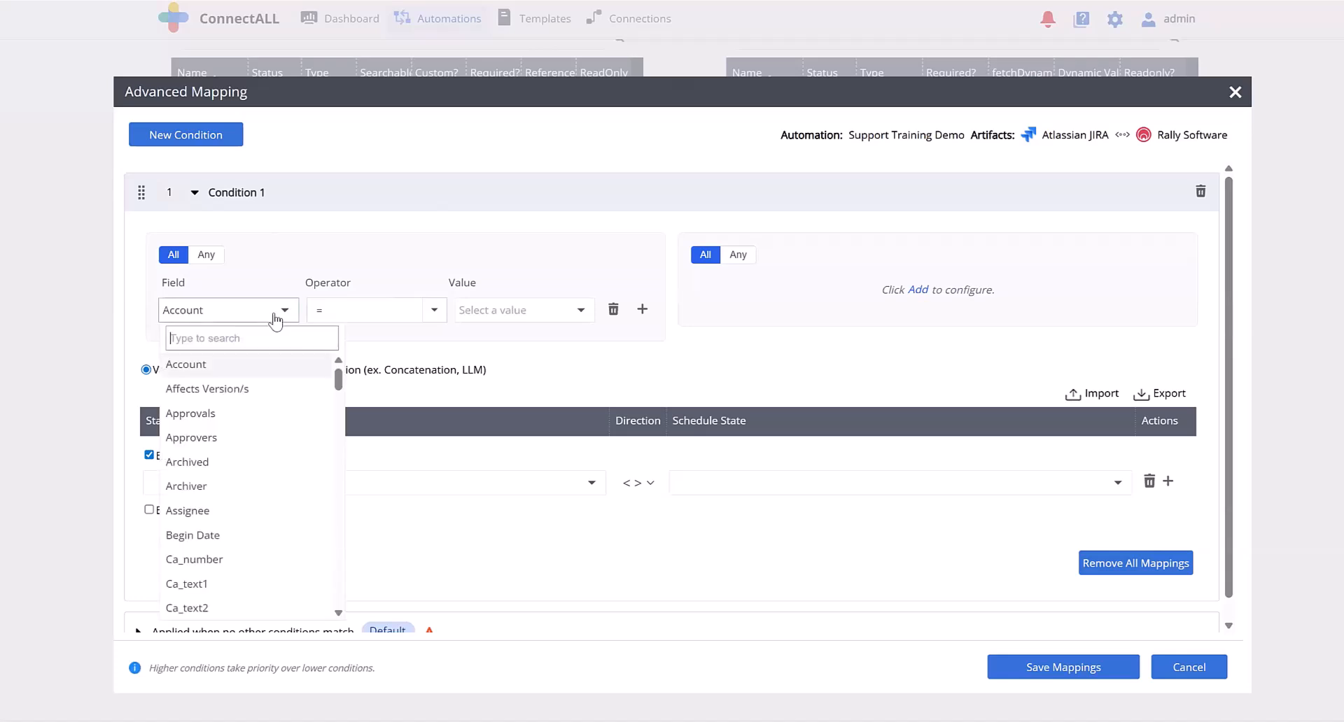
{"action": "type", "text": "proje"}
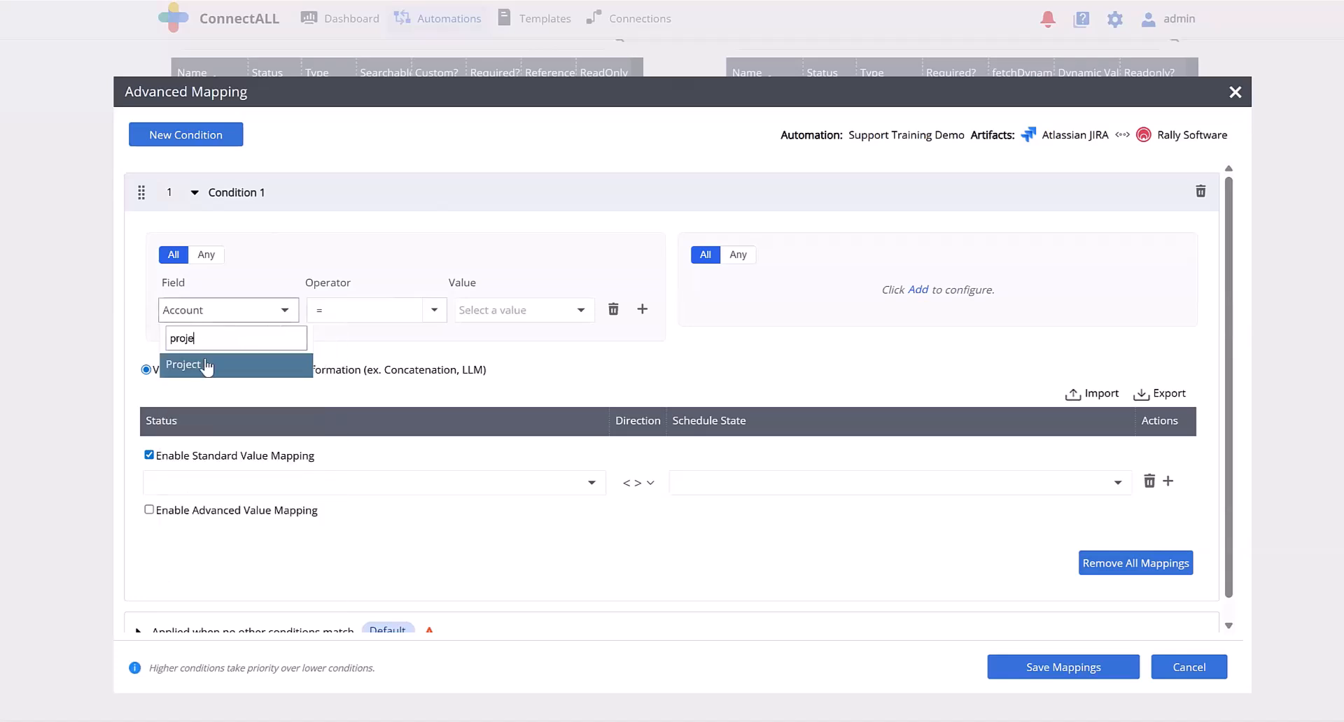
{"action": "left_click", "coordinate": [291, 353]}
{"action": "left_click", "coordinate": [390, 310]}
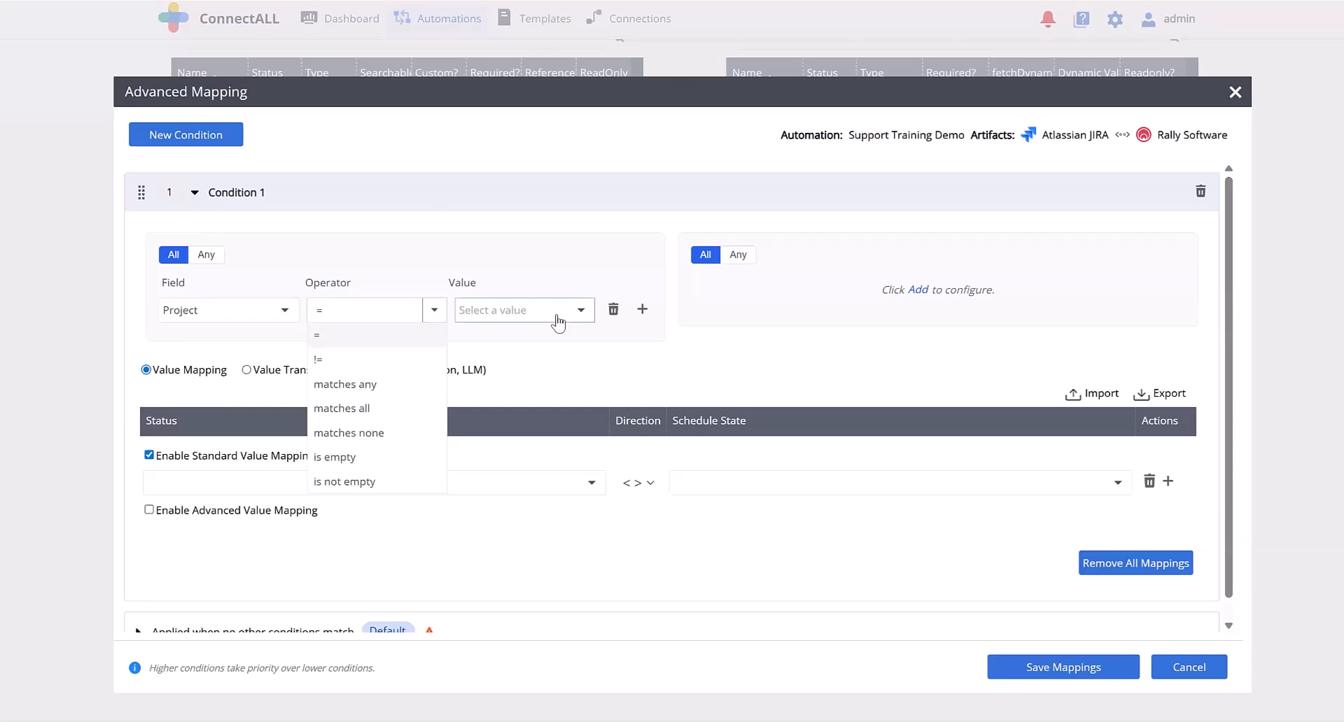
{"action": "left_click", "coordinate": [558, 320]}
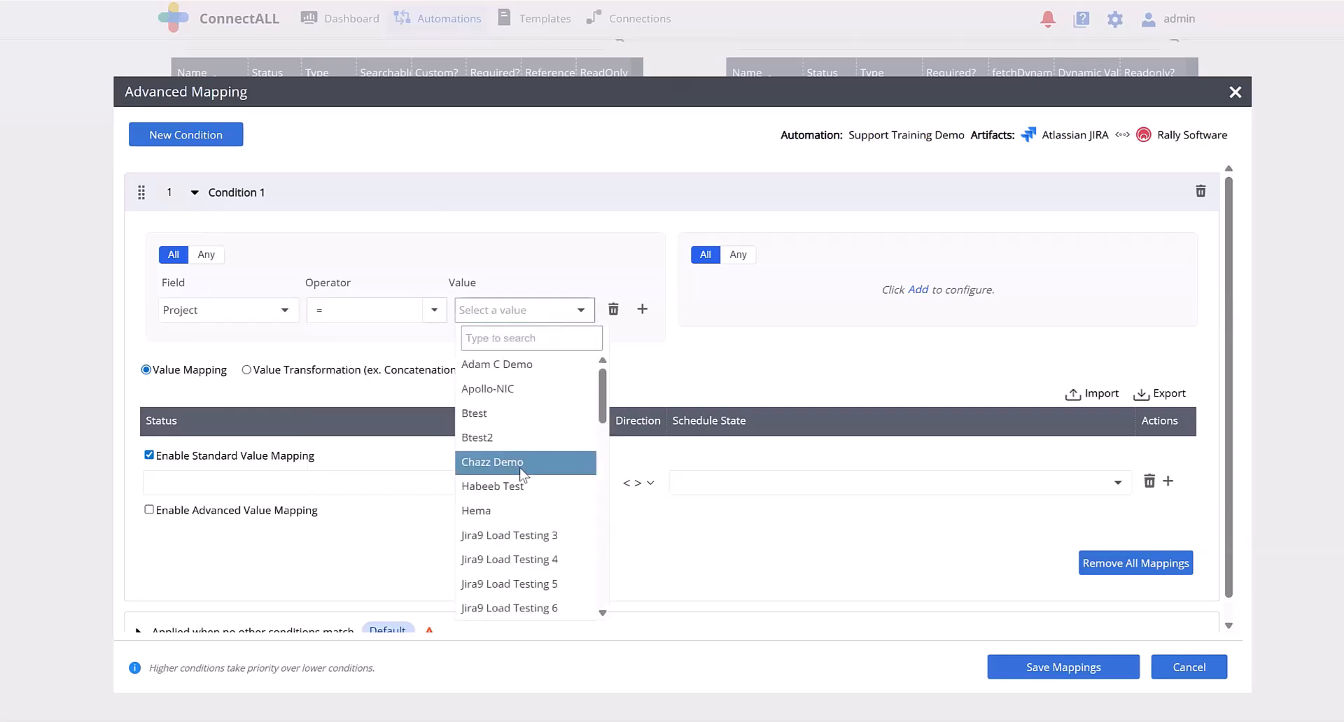
{"action": "left_click", "coordinate": [497, 462]}
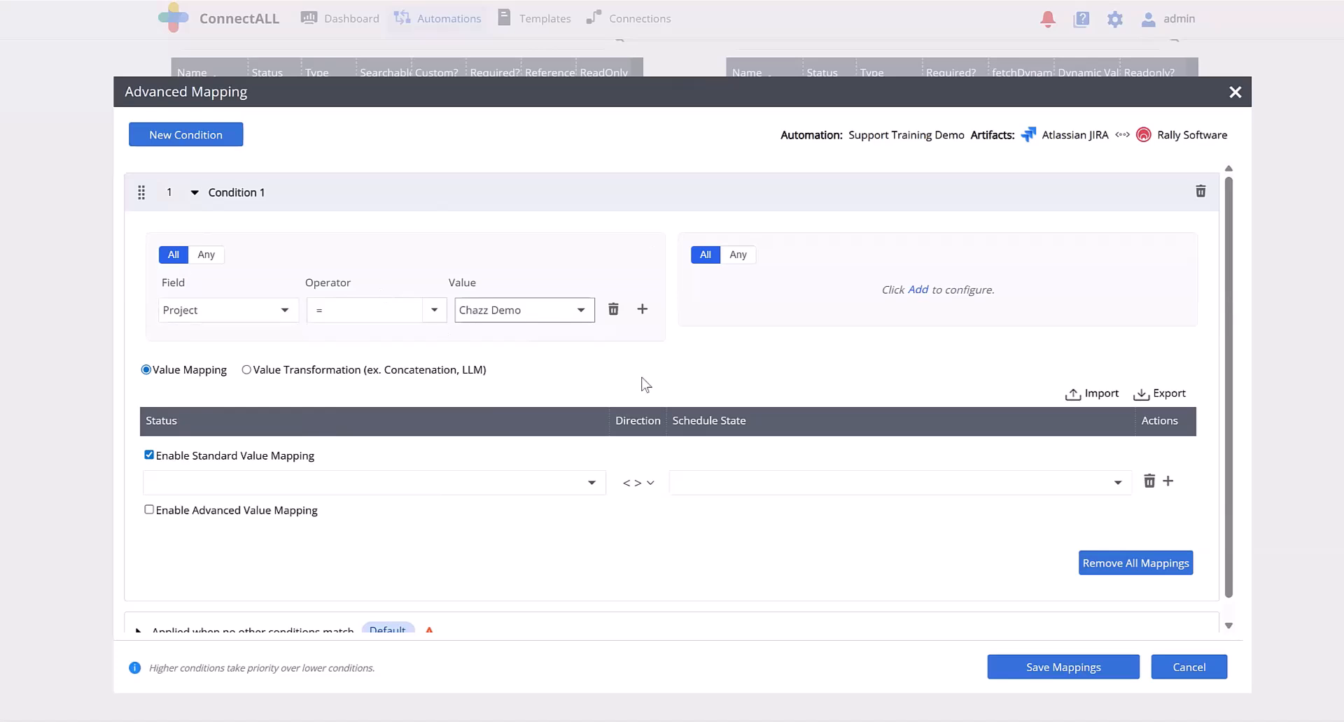
Add the Rally-side criterion Project = RAJ to Condition 1.
{"action": "left_click", "coordinate": [919, 294]}
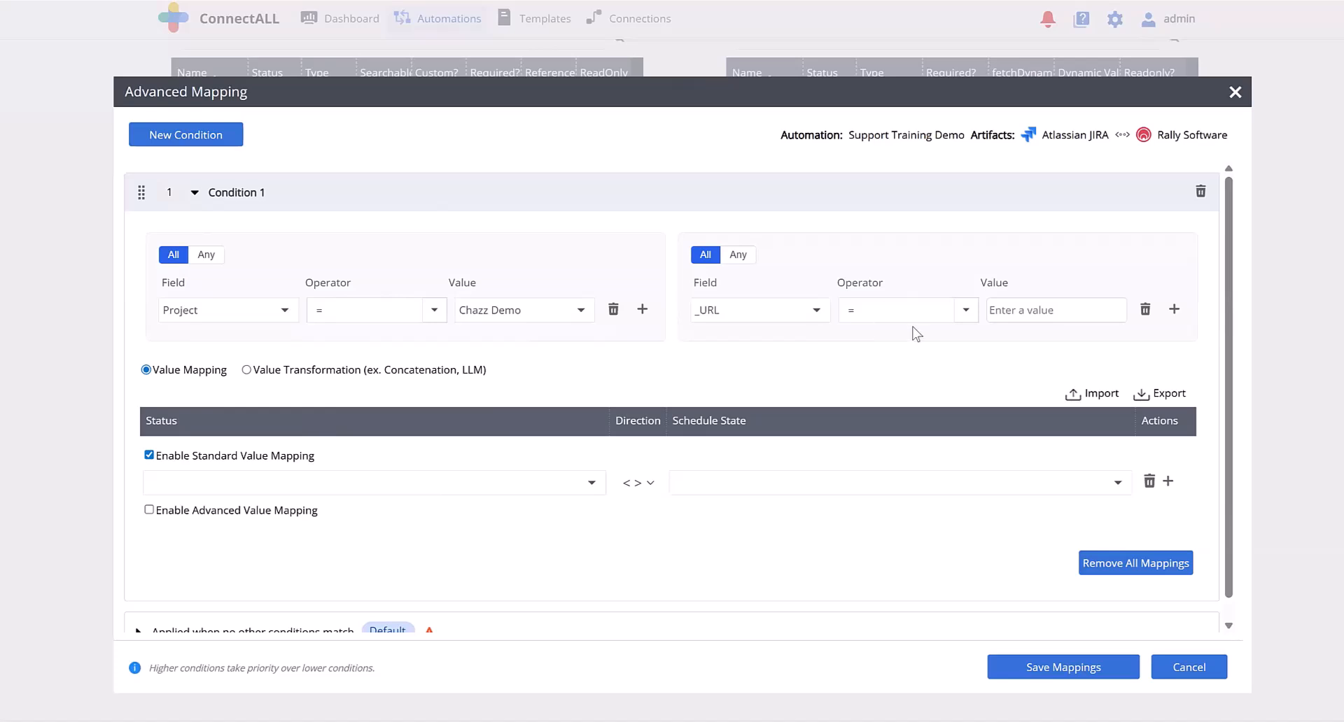
{"action": "left_click", "coordinate": [783, 310]}
{"action": "type", "text": "proje"}
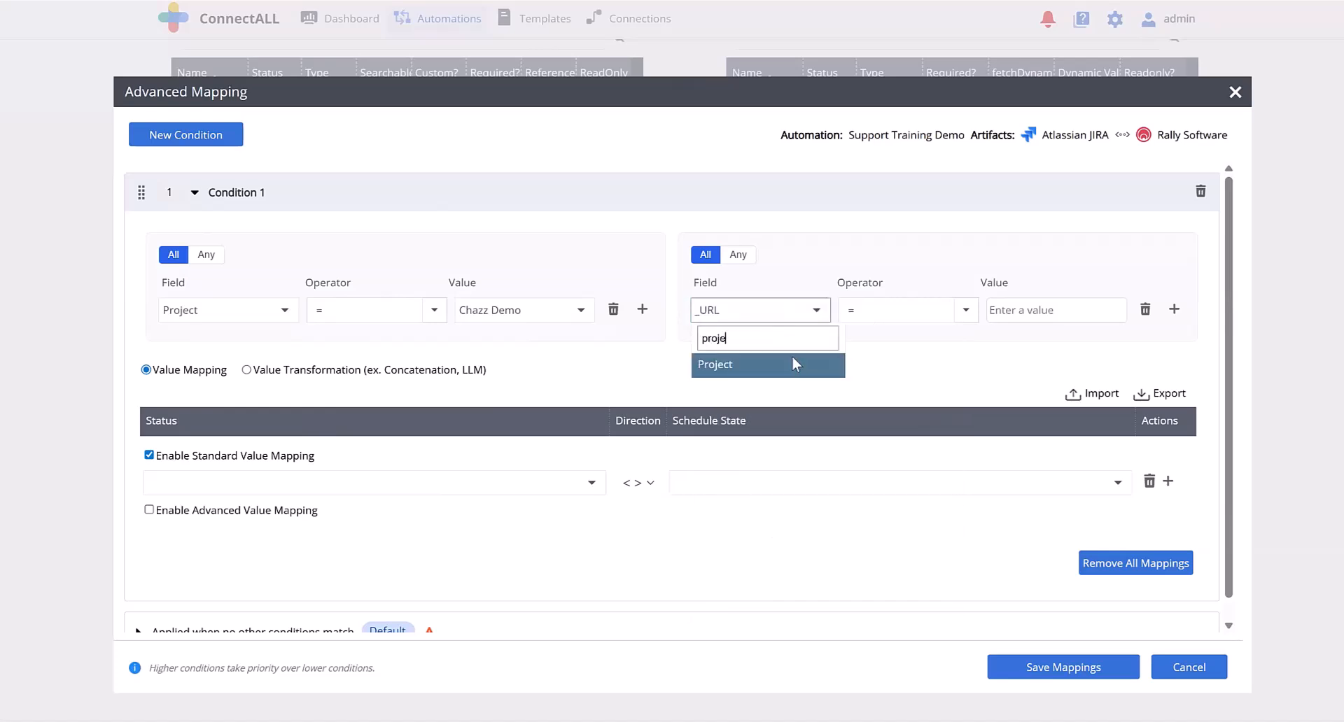
{"action": "left_click", "coordinate": [794, 364]}
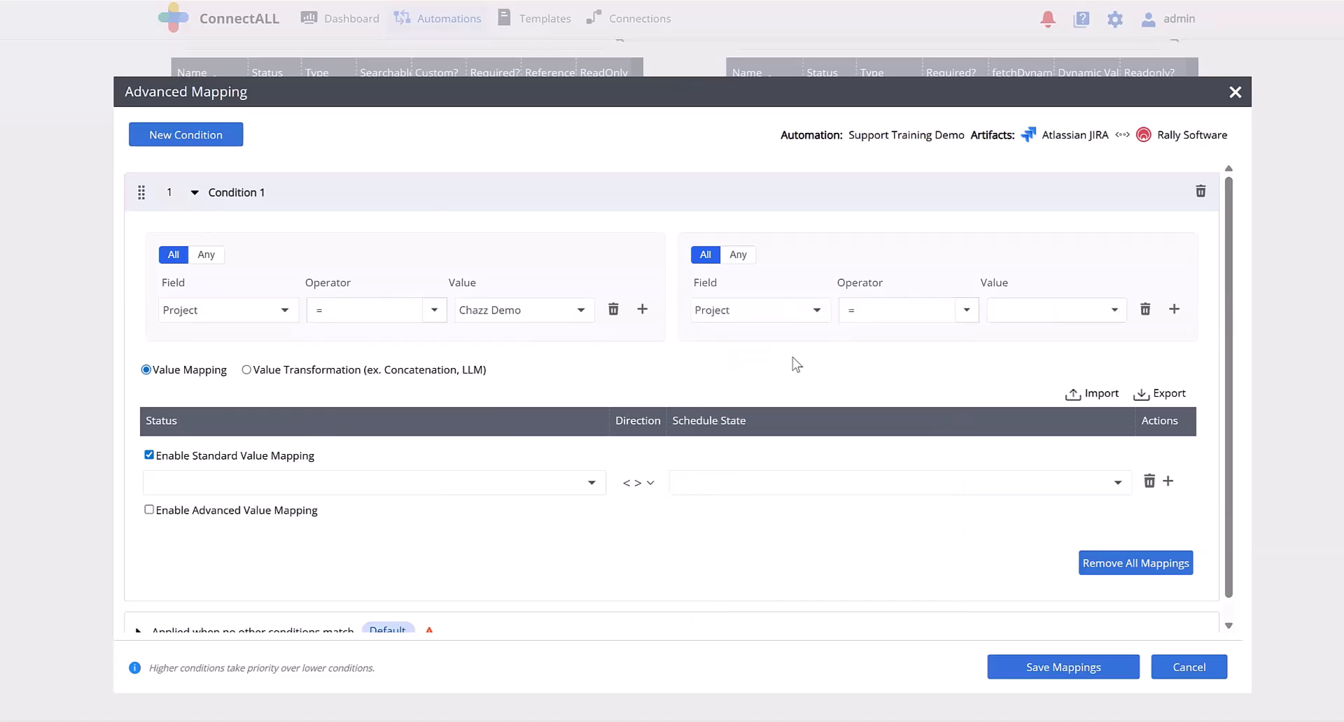
{"action": "left_click", "coordinate": [1085, 312]}
{"action": "left_click", "coordinate": [1058, 516]}
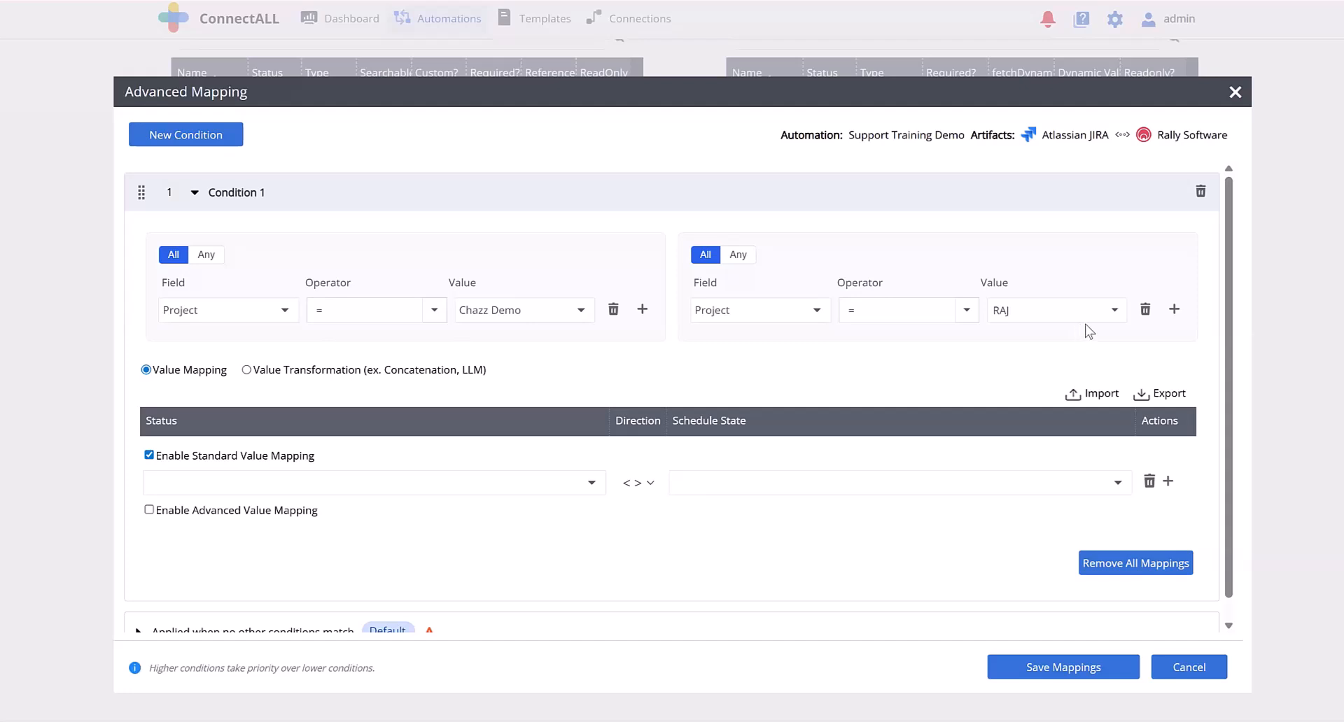
Map the Jira status Done to the Rally schedule state Completed in the condition's standard value mapping.
{"action": "left_click", "coordinate": [581, 490]}
{"action": "scroll", "coordinate": [420, 498], "scroll_direction": "down", "scroll_amount": 1}
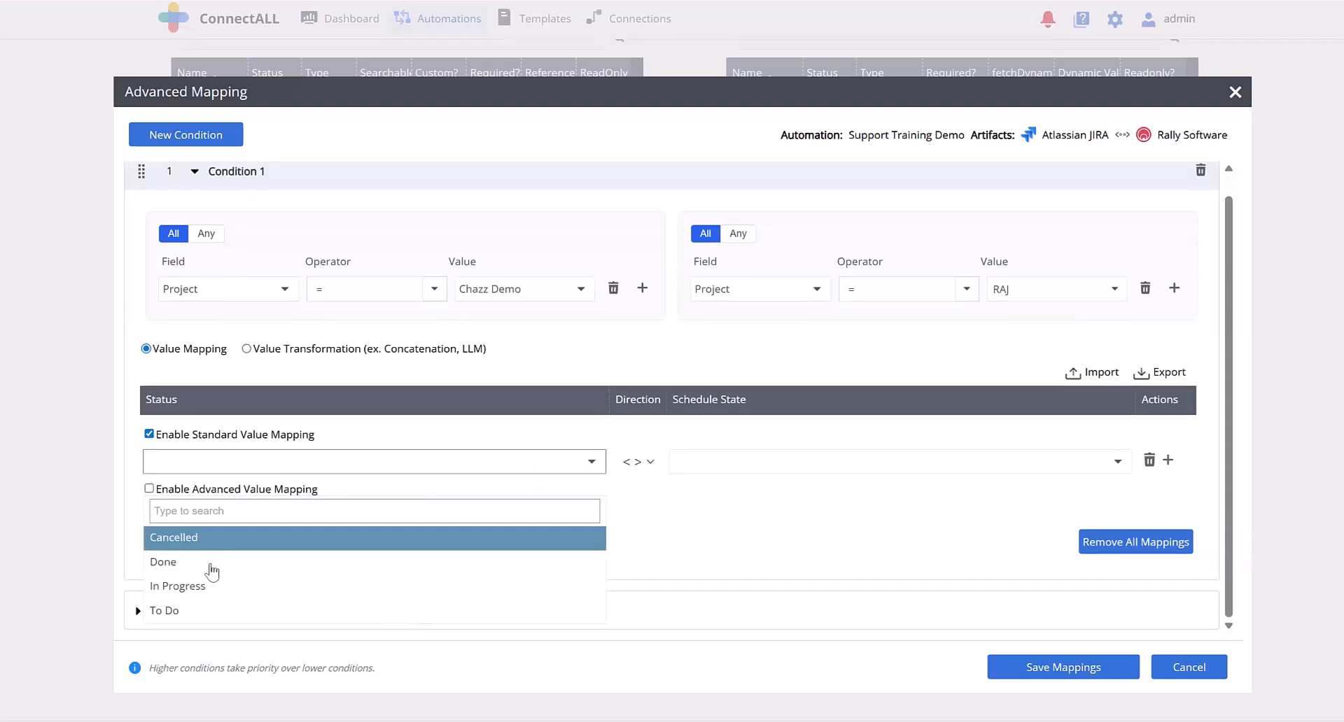
{"action": "left_click", "coordinate": [212, 563]}
{"action": "left_click", "coordinate": [1099, 462]}
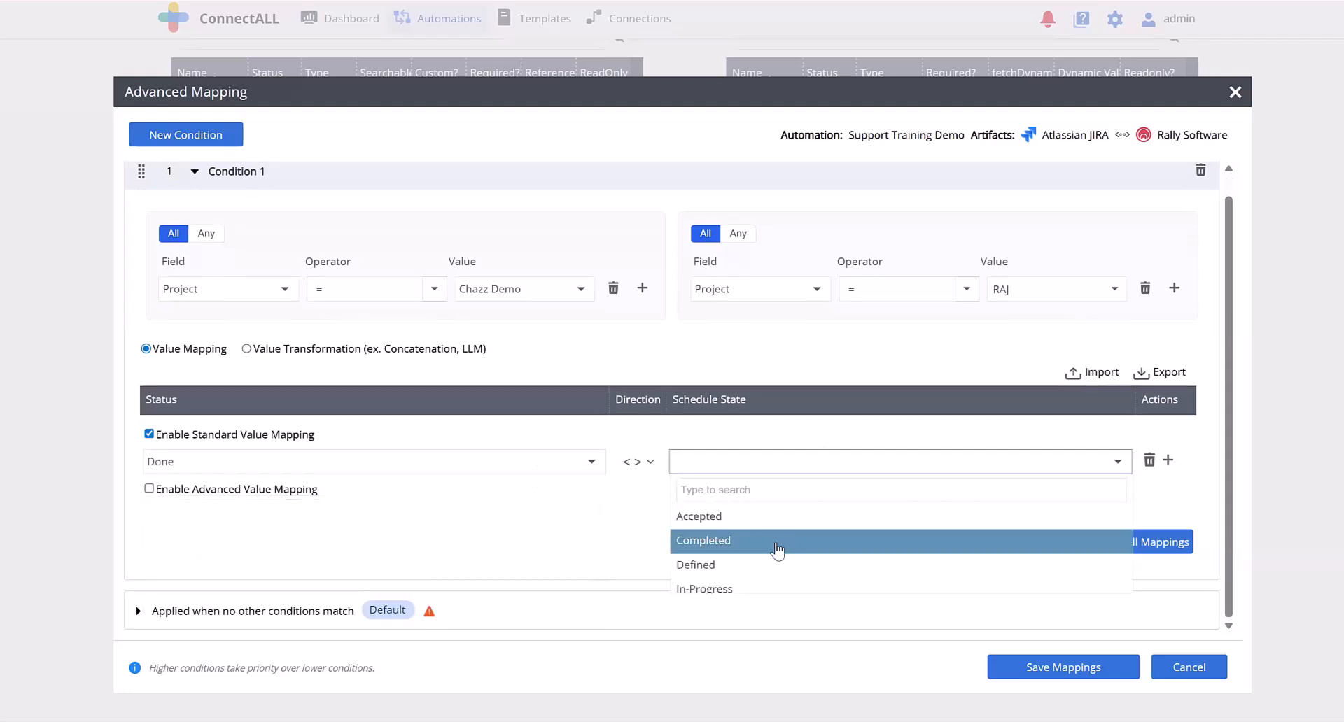
{"action": "left_click", "coordinate": [746, 543]}
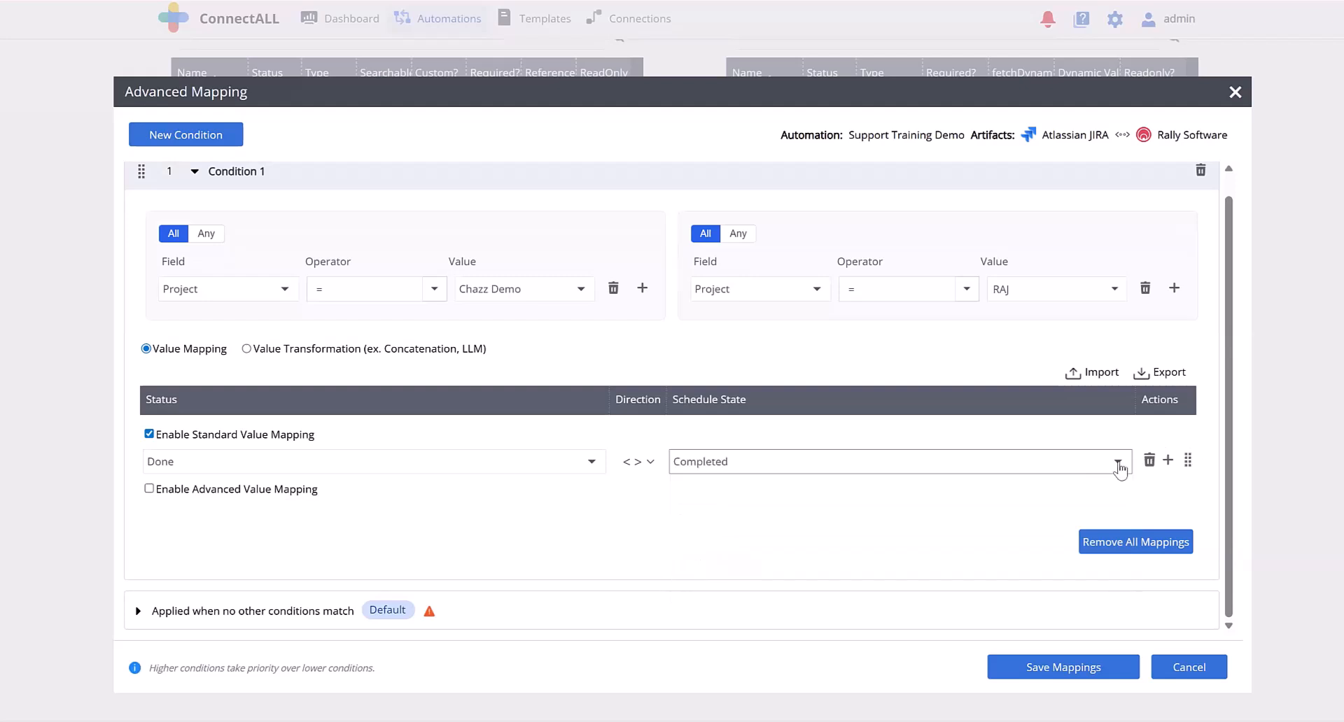
Add a second value mapping row that maps the Jira status In Progress to the schedule state In-Progress.
{"action": "left_click", "coordinate": [1167, 460]}
{"action": "left_click", "coordinate": [355, 495]}
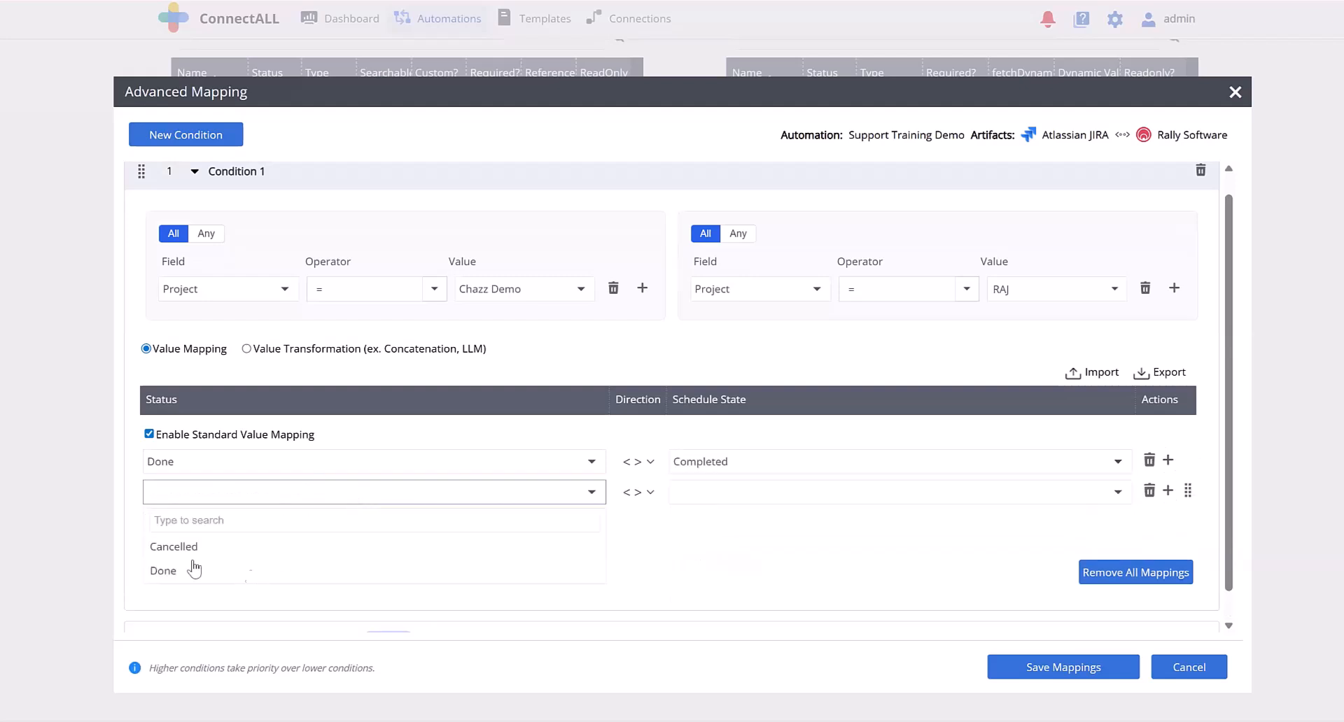
{"action": "left_click", "coordinate": [201, 595]}
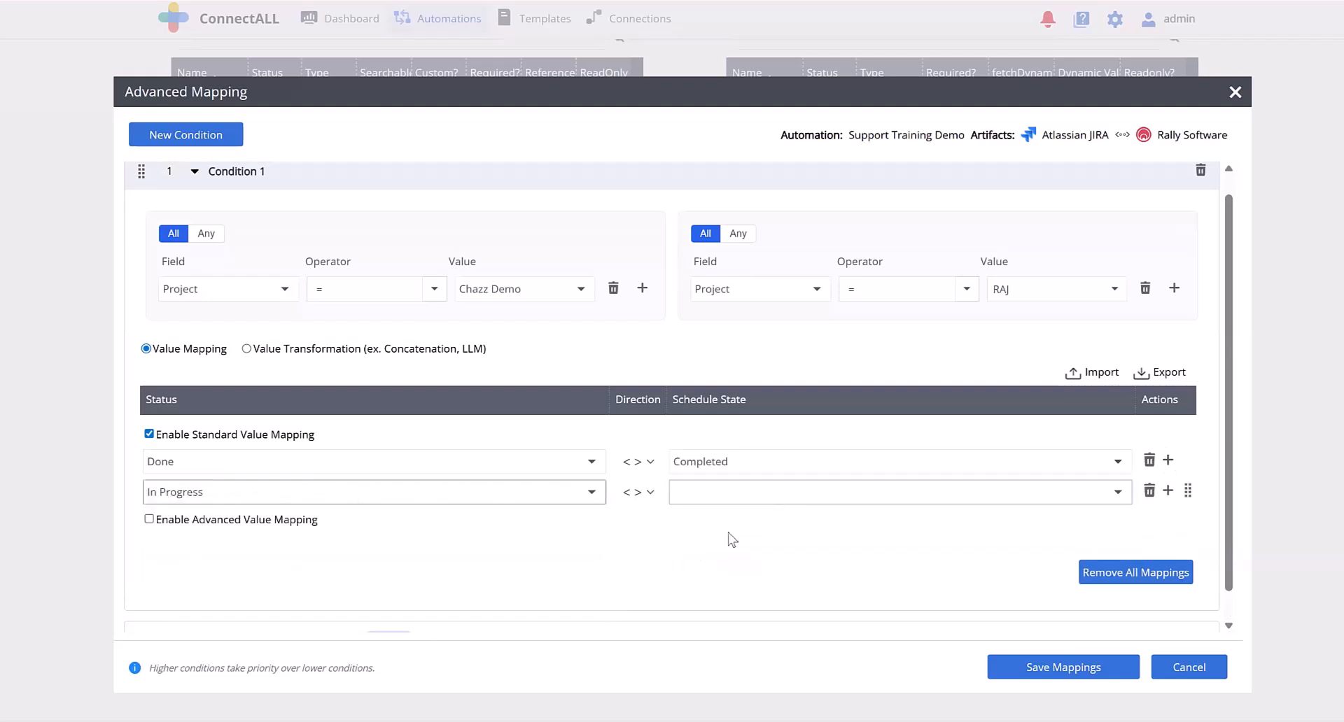
{"action": "left_click", "coordinate": [732, 493]}
{"action": "left_click", "coordinate": [721, 621]}
Add a third value mapping row that maps the Jira status To Do to the schedule state Defined.
{"action": "left_click", "coordinate": [1167, 492]}
{"action": "left_click", "coordinate": [483, 522]}
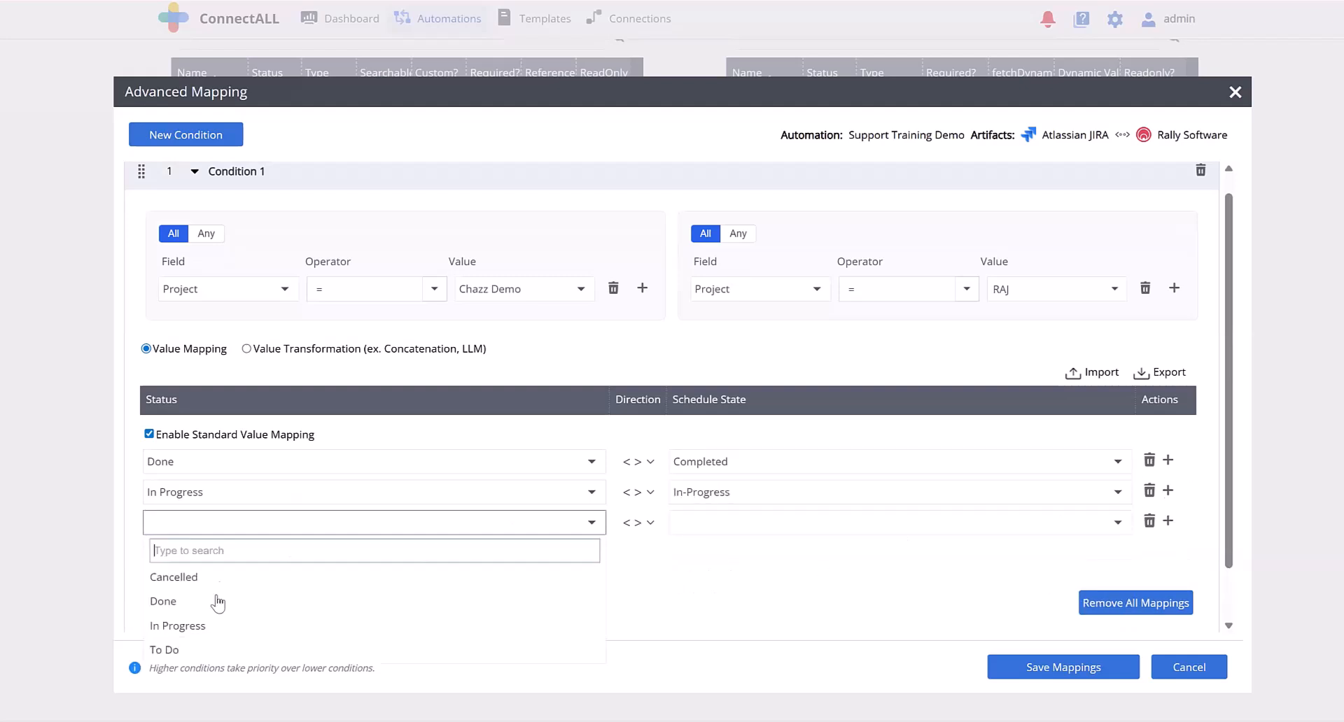
{"action": "left_click", "coordinate": [392, 647]}
{"action": "left_click", "coordinate": [759, 525]}
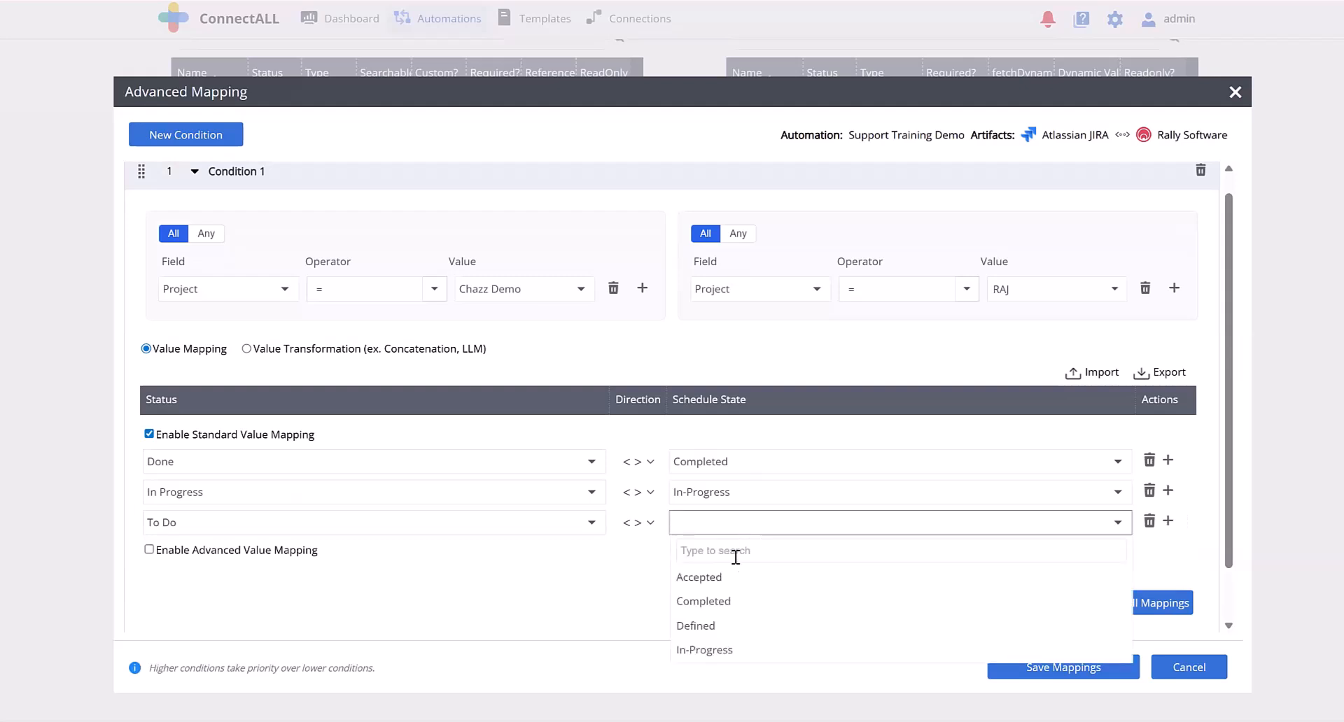
{"action": "left_click", "coordinate": [734, 627]}
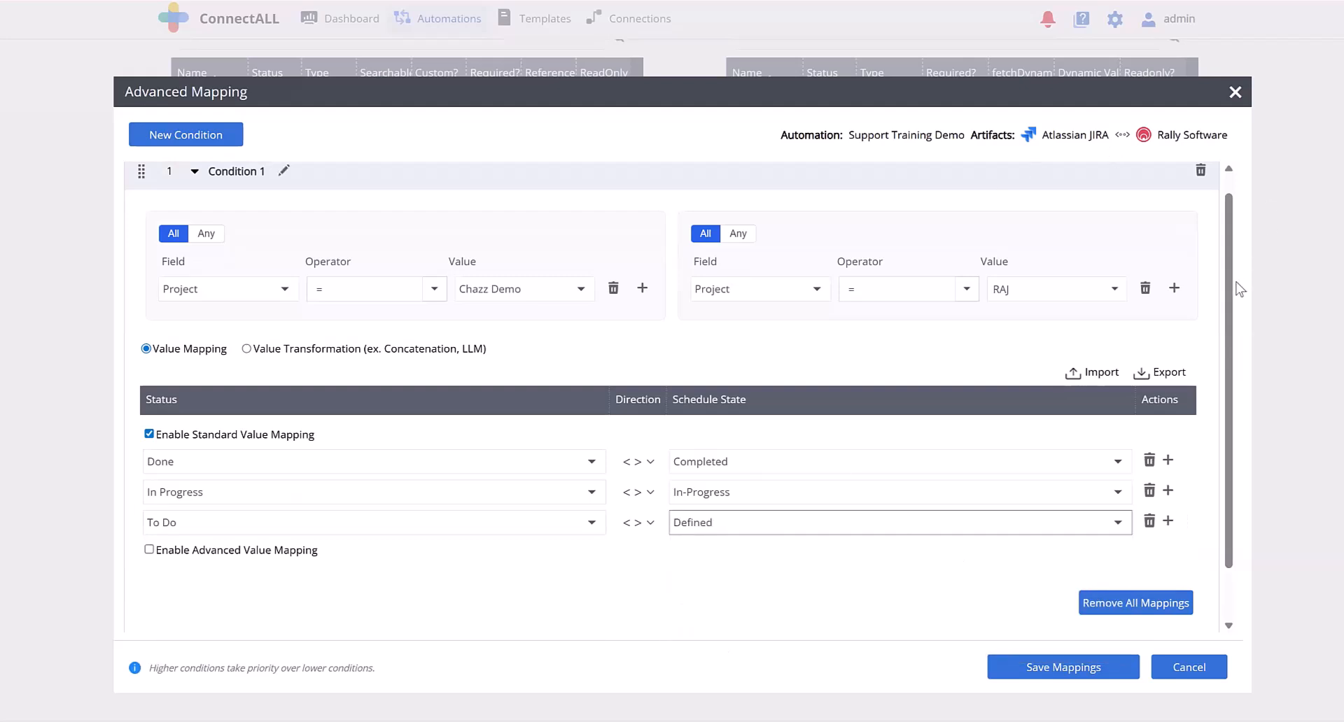
Rename Condition 1 as "Alternate Workflow Mapping".
{"action": "scroll", "coordinate": [980, 245], "scroll_direction": "up", "scroll_amount": 1}
{"action": "left_click", "coordinate": [222, 196]}
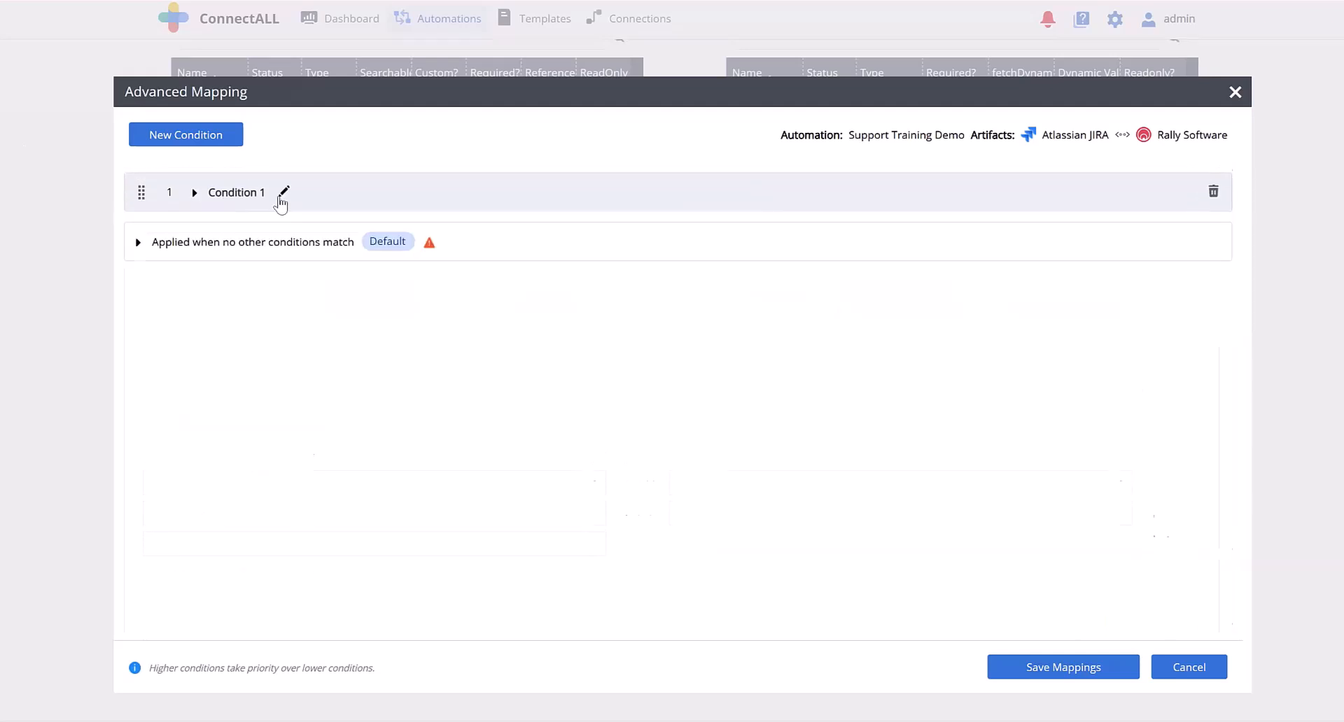
{"action": "left_click", "coordinate": [283, 192]}
{"action": "triple_click", "coordinate": [212, 196]}
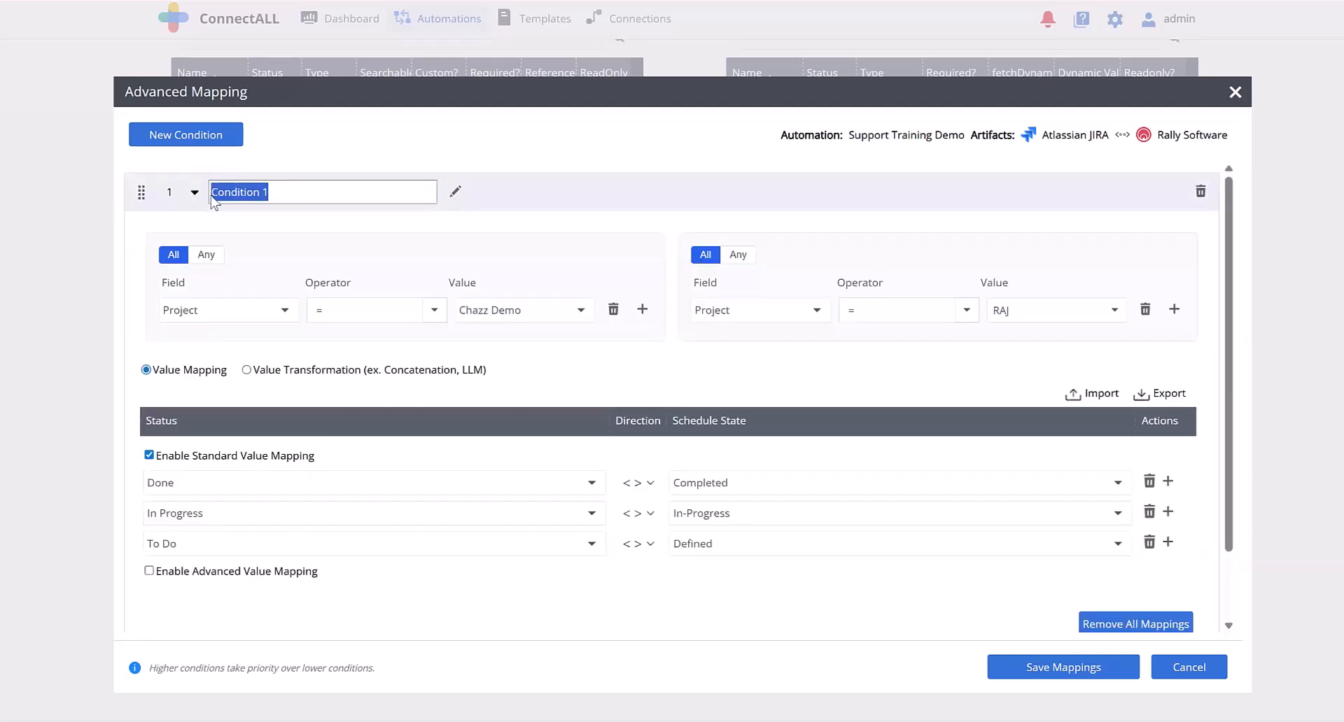
{"action": "type", "text": "Alternate Workflow Mapping"}
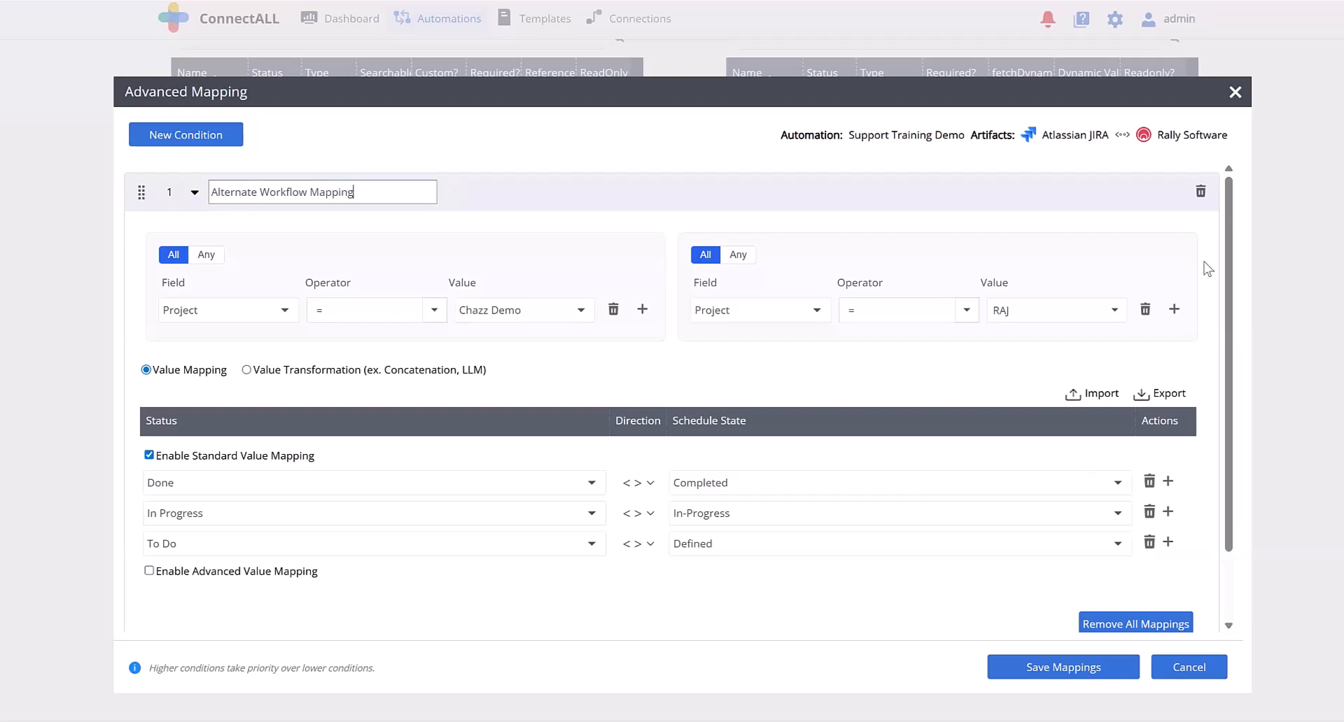
{"action": "left_click", "coordinate": [514, 191]}
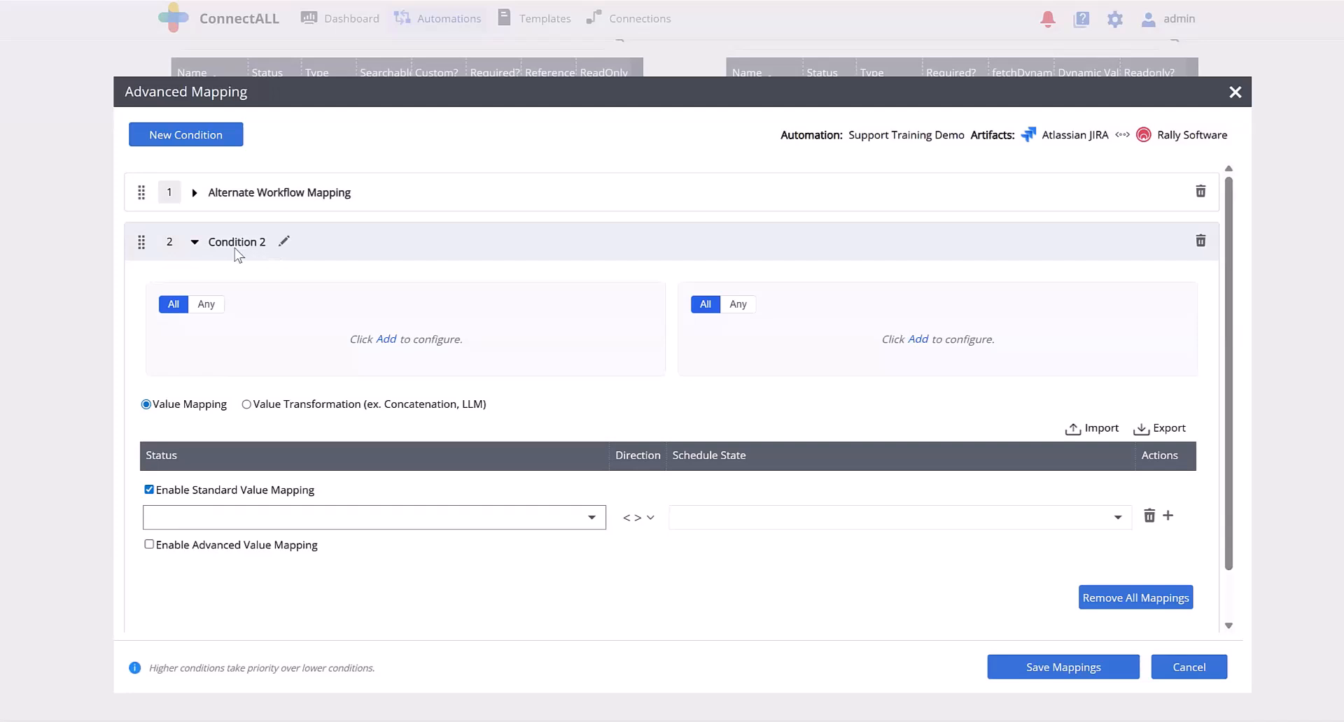
Rename Condition 2 as "Alternate 2" and move it above the Alternate Workflow Mapping condition.
{"action": "left_click", "coordinate": [280, 245]}
{"action": "left_click", "coordinate": [280, 242]}
{"action": "left_click_drag", "start_coordinate": [277, 243], "coordinate": [180, 238]}
{"action": "type", "text": "Alt"}
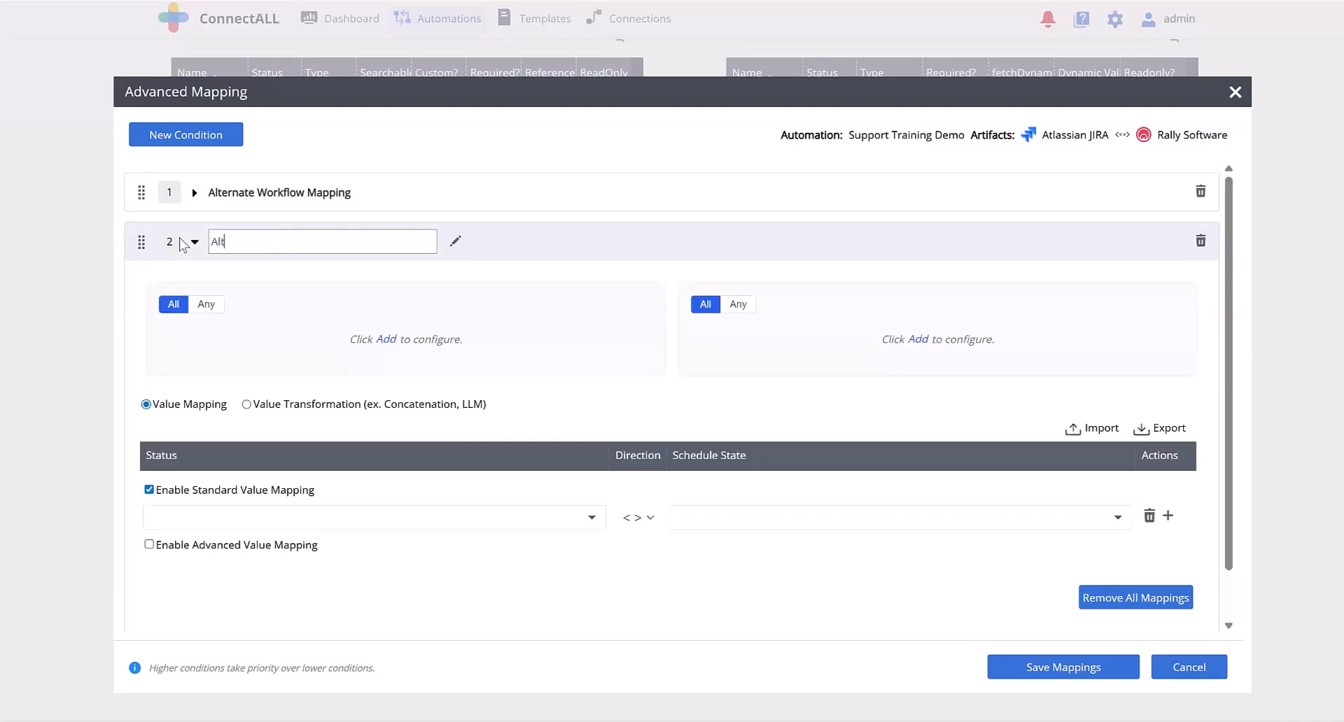
{"action": "type", "text": "ernate 2"}
{"action": "key", "text": "Return"}
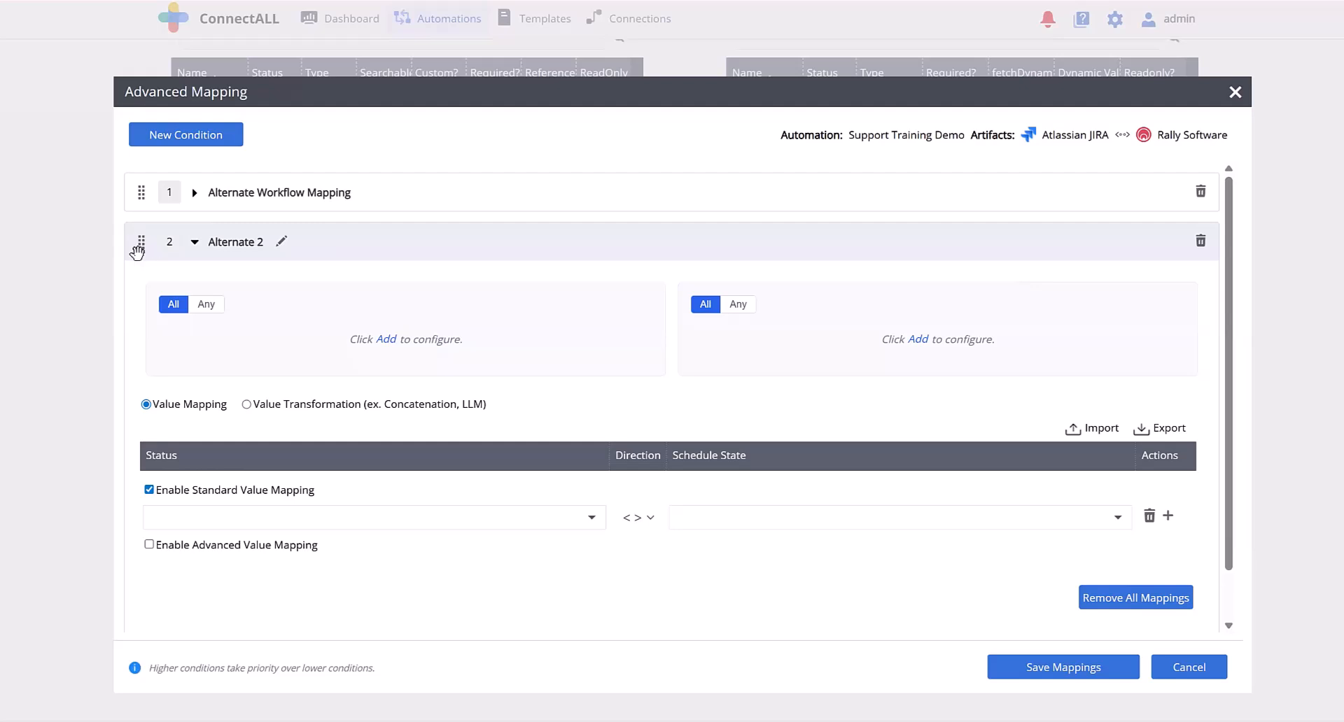
{"action": "left_click_drag", "start_coordinate": [137, 242], "coordinate": [150, 169]}
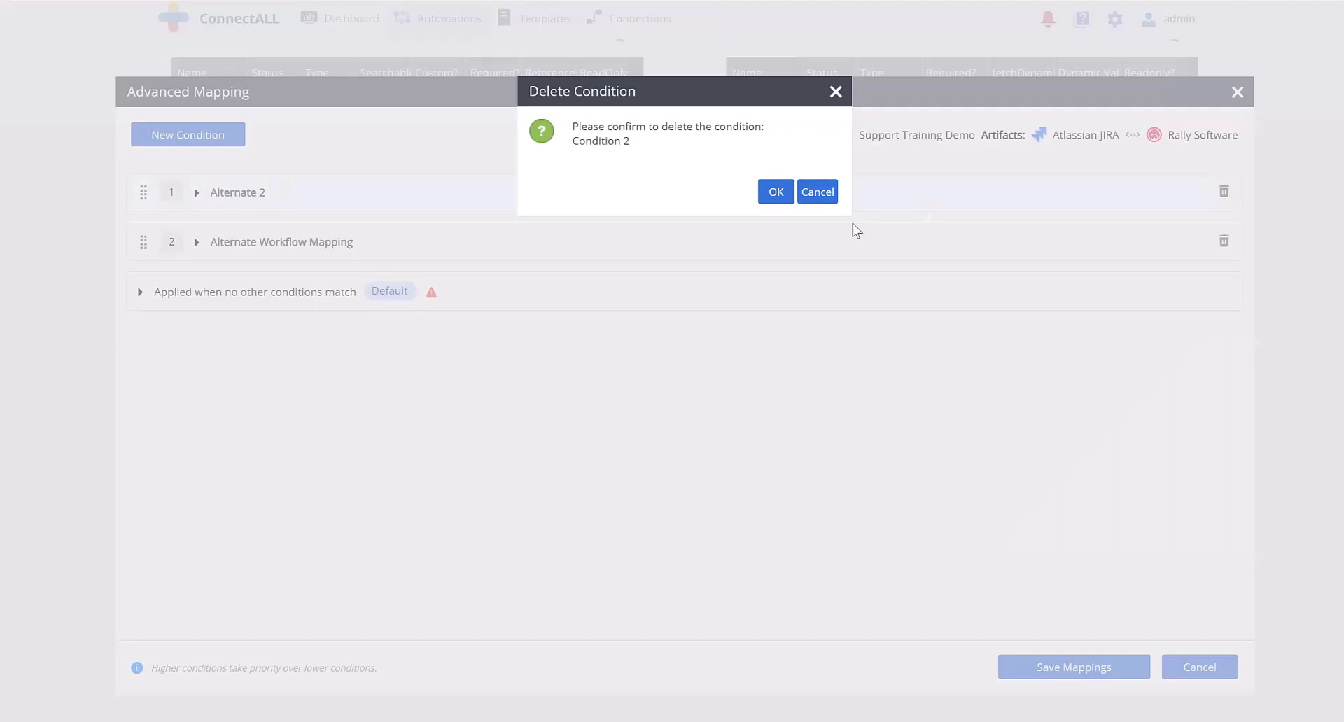
Try to save the mappings with Alternate 2 still present, and expand that condition to examine its validation error.
{"action": "left_click", "coordinate": [820, 195]}
{"action": "left_click", "coordinate": [1112, 665]}
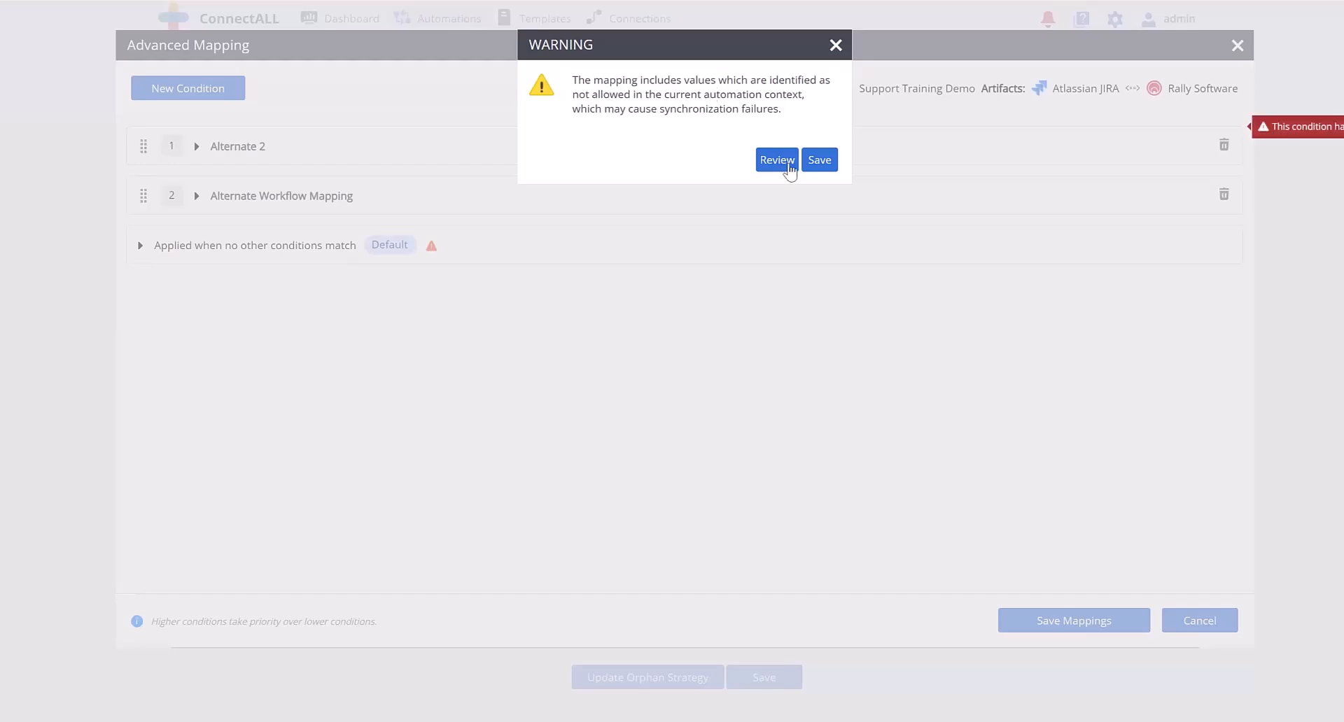
{"action": "left_click", "coordinate": [820, 164]}
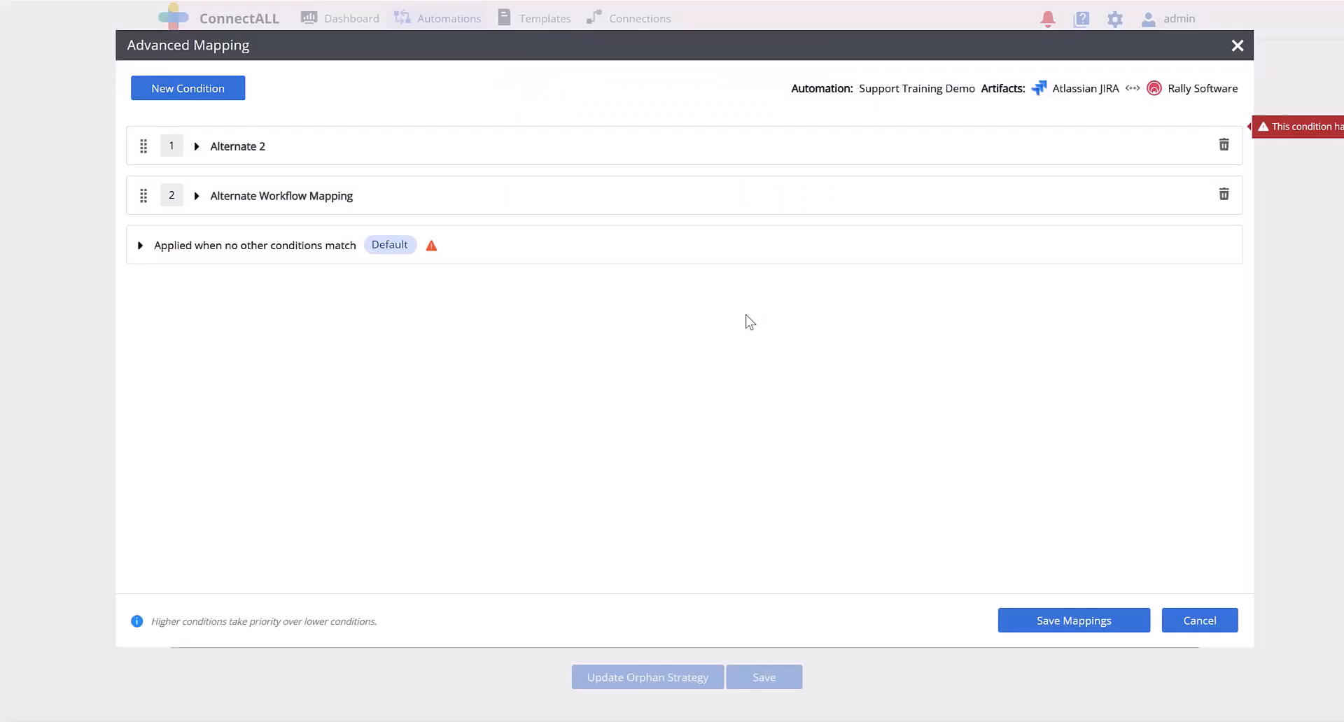
{"action": "left_click", "coordinate": [729, 156]}
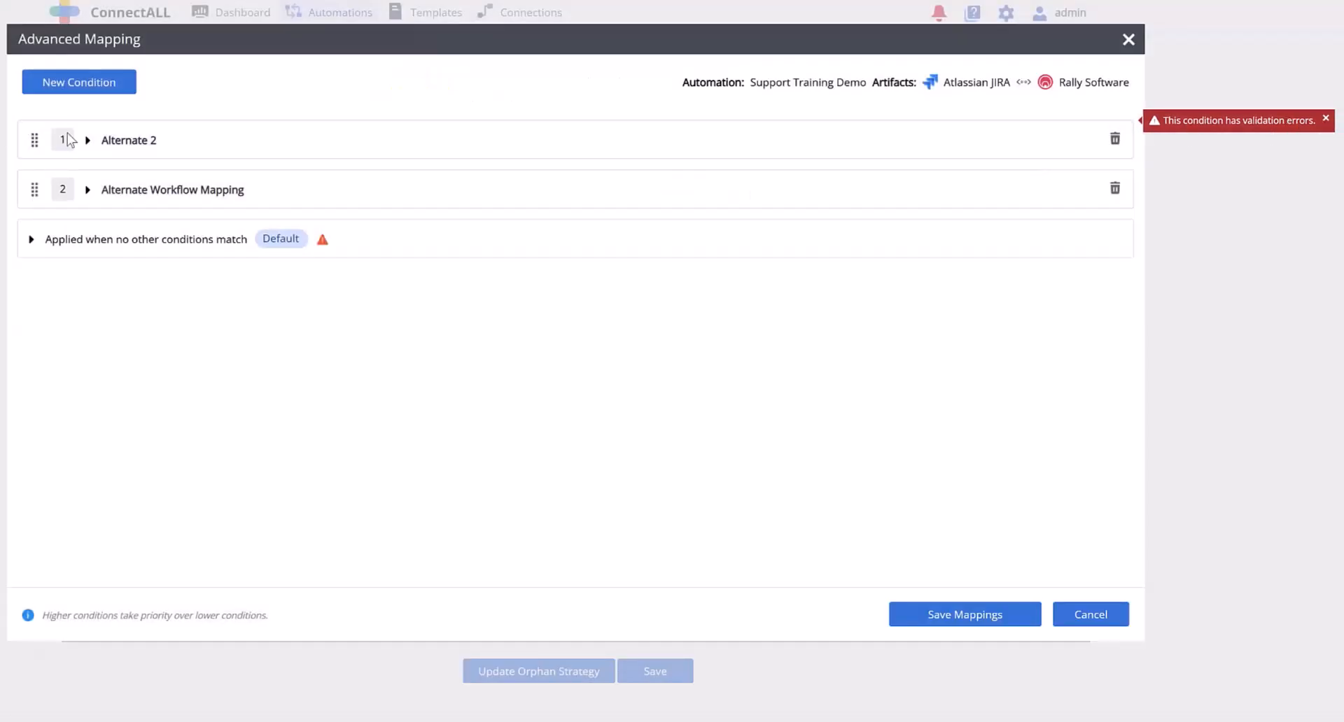
{"action": "left_click", "coordinate": [87, 140]}
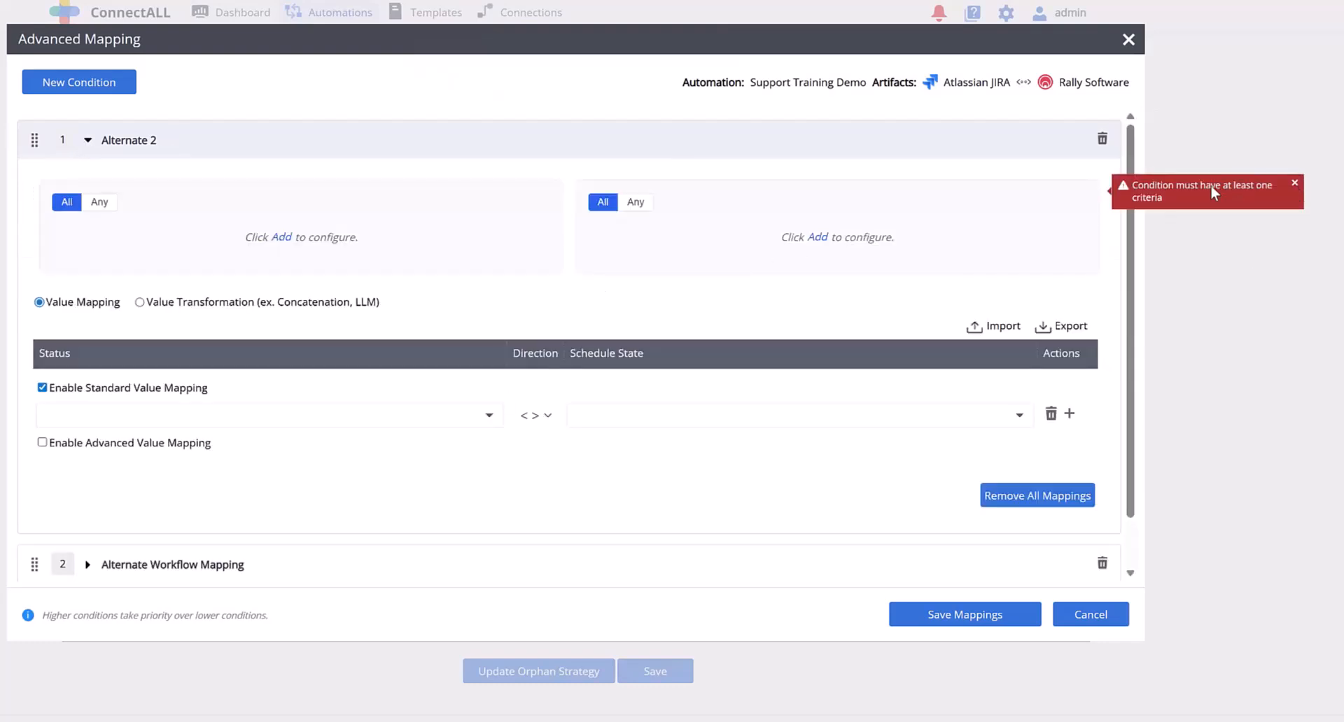
Delete the Alternate 2 condition and save the Status to Schedule State mappings despite the disallowed-values warning.
{"action": "left_click", "coordinate": [1102, 138]}
{"action": "left_click", "coordinate": [667, 186]}
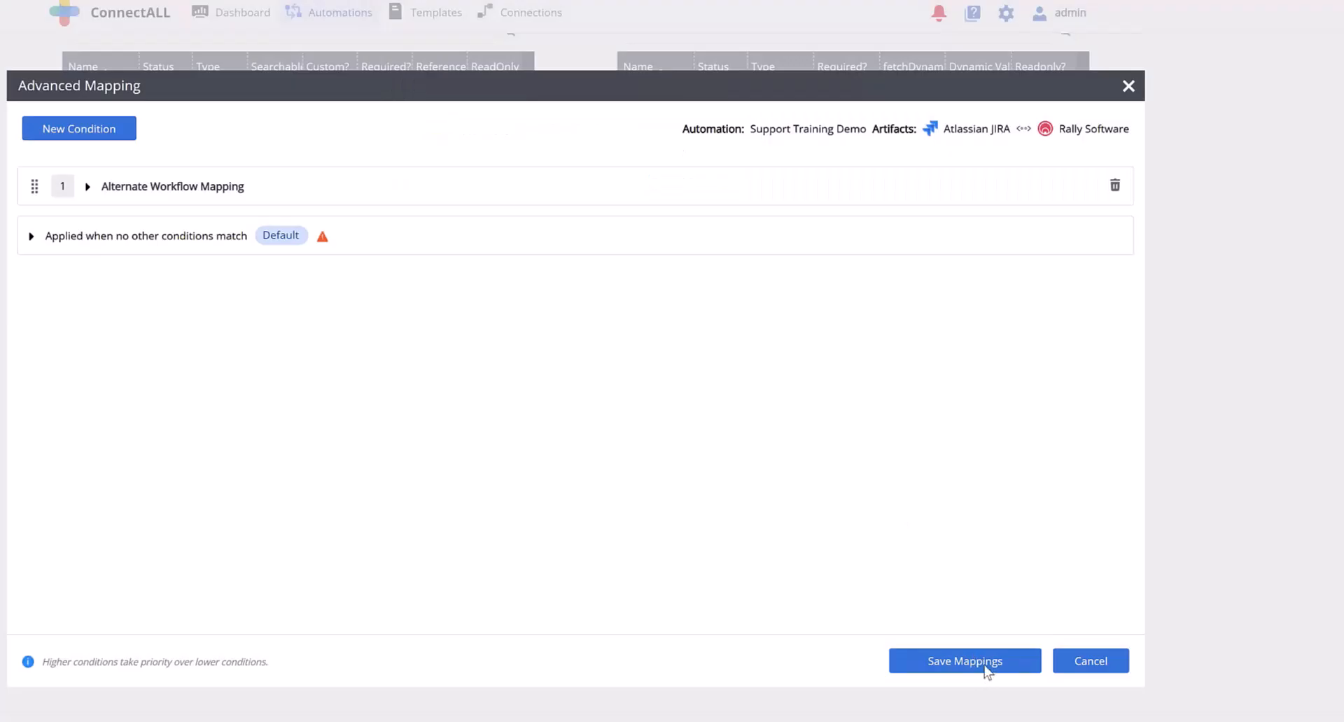
{"action": "left_click", "coordinate": [984, 666]}
{"action": "left_click", "coordinate": [707, 158]}
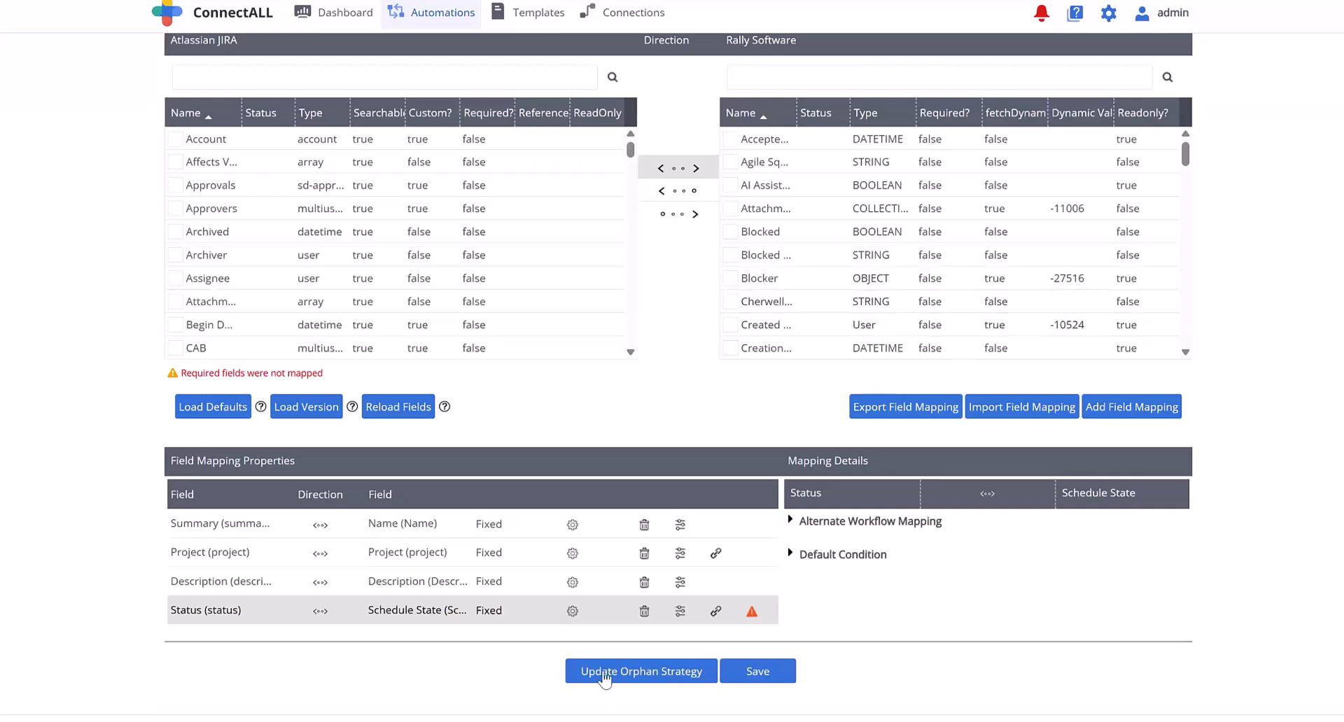
{"action": "left_click", "coordinate": [743, 681]}
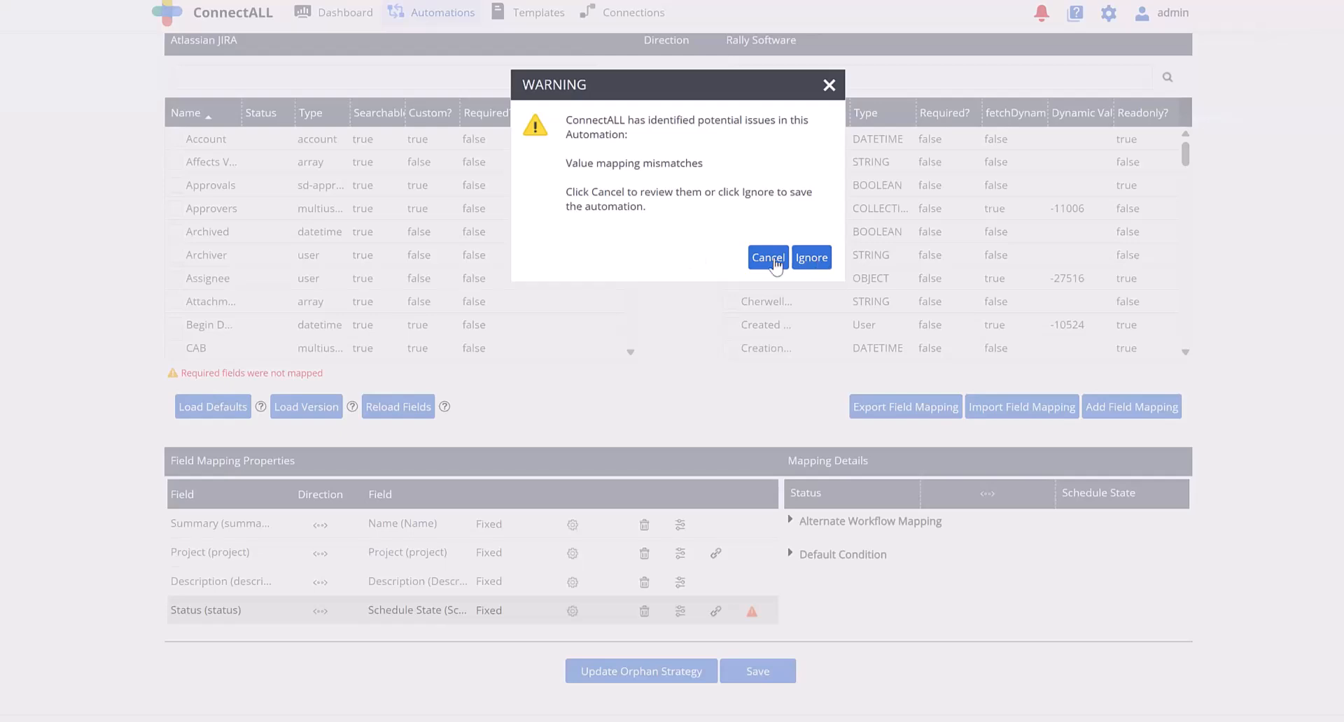
{"action": "left_click", "coordinate": [814, 259]}
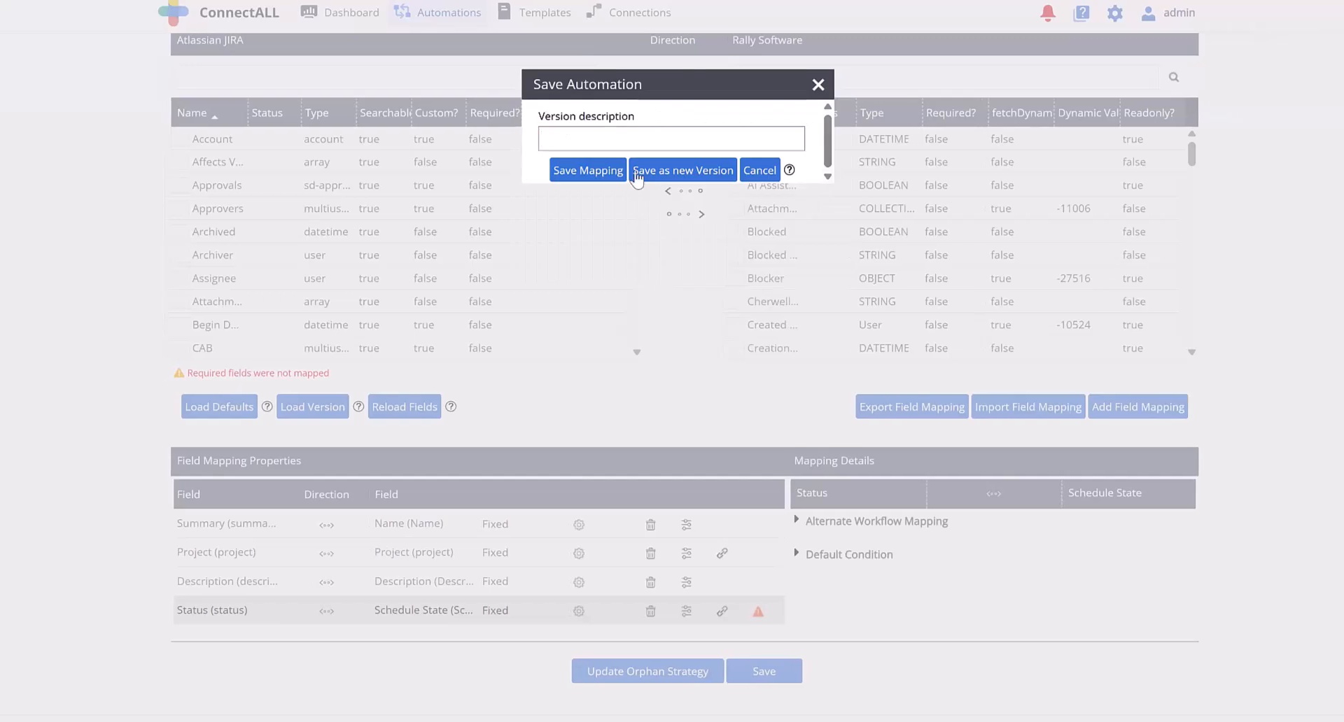
{"action": "left_click", "coordinate": [760, 170]}
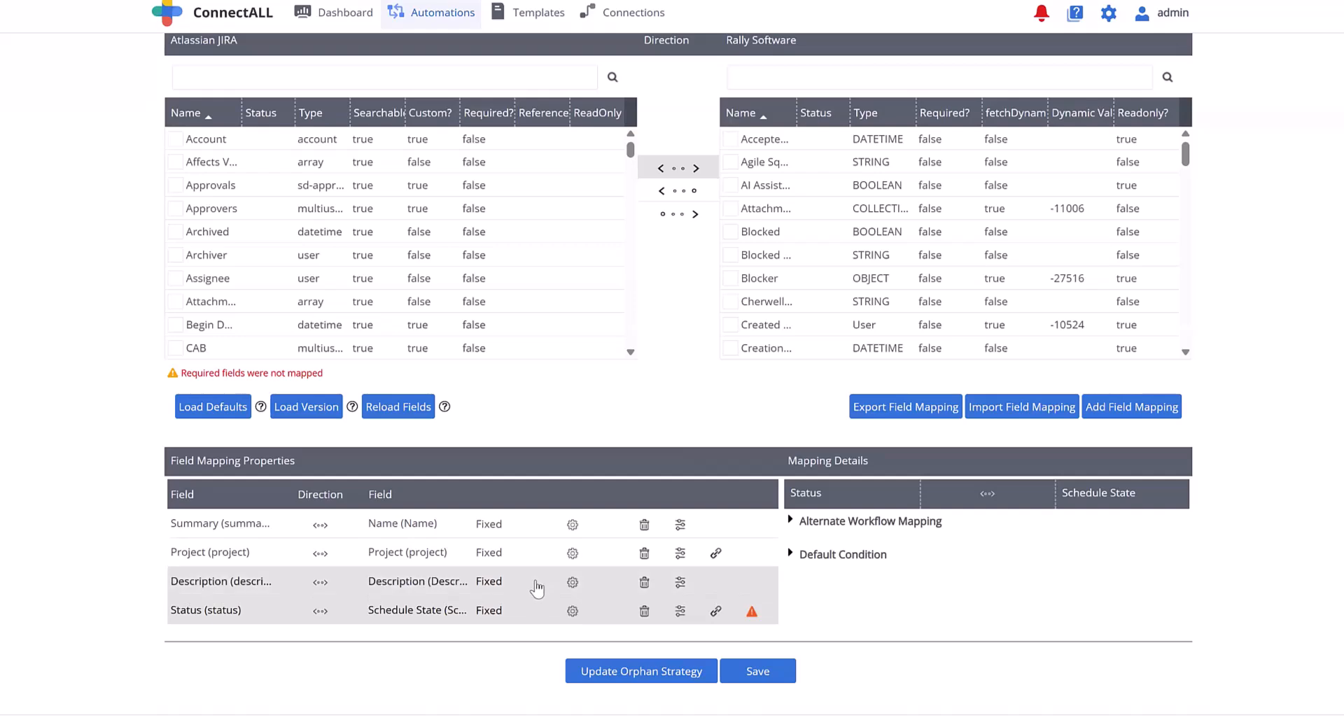
Switch the Description field's advanced mapping to value transformation, syncing one way from Jira to Rally.
{"action": "left_click", "coordinate": [680, 582]}
{"action": "left_click", "coordinate": [235, 166]}
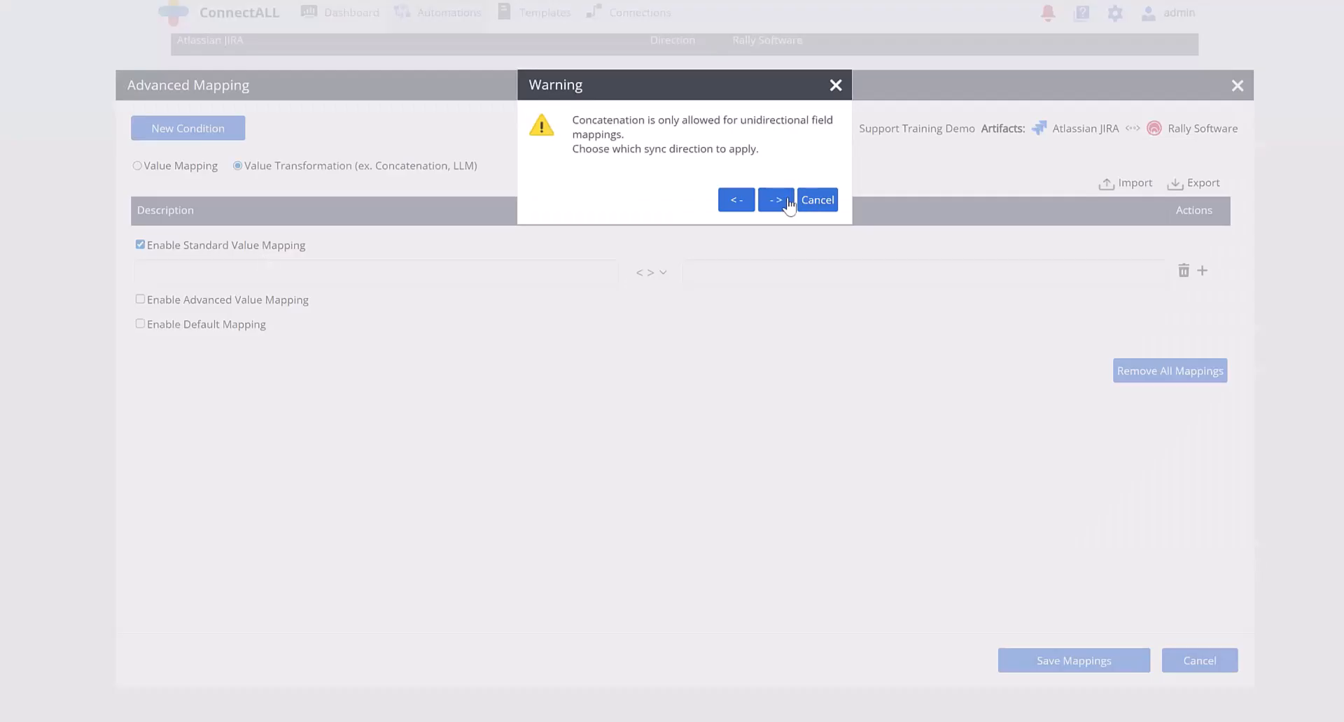
{"action": "left_click", "coordinate": [776, 199]}
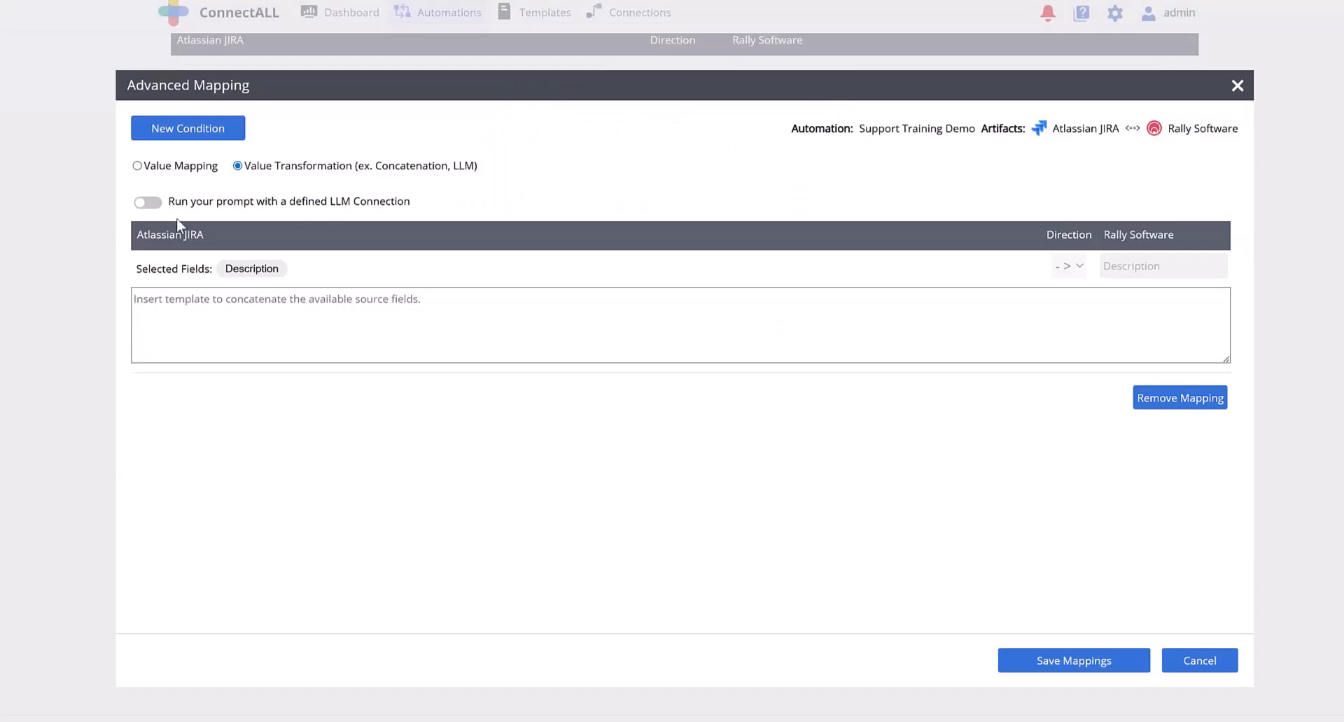
Enable the LLM connection prompt for Description and set its template to "No Assessment {$Description}".
{"action": "left_click", "coordinate": [145, 205]}
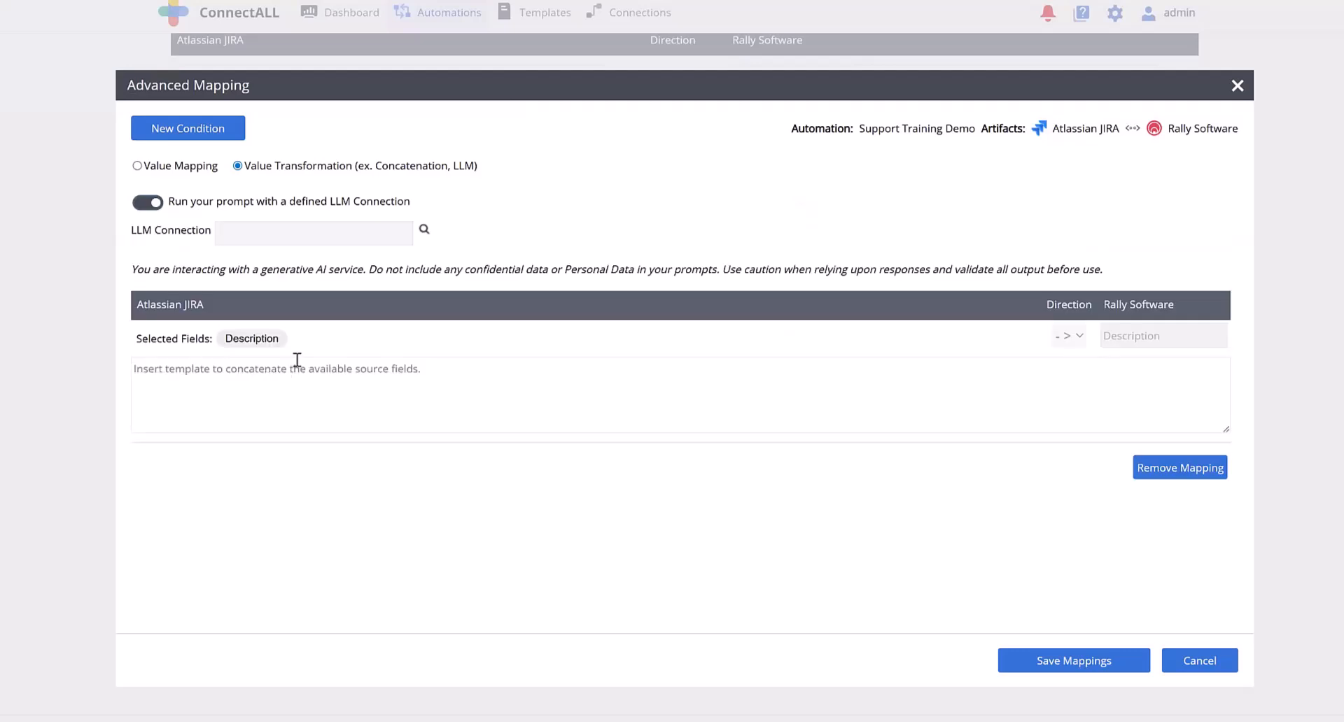
{"action": "left_click", "coordinate": [280, 422]}
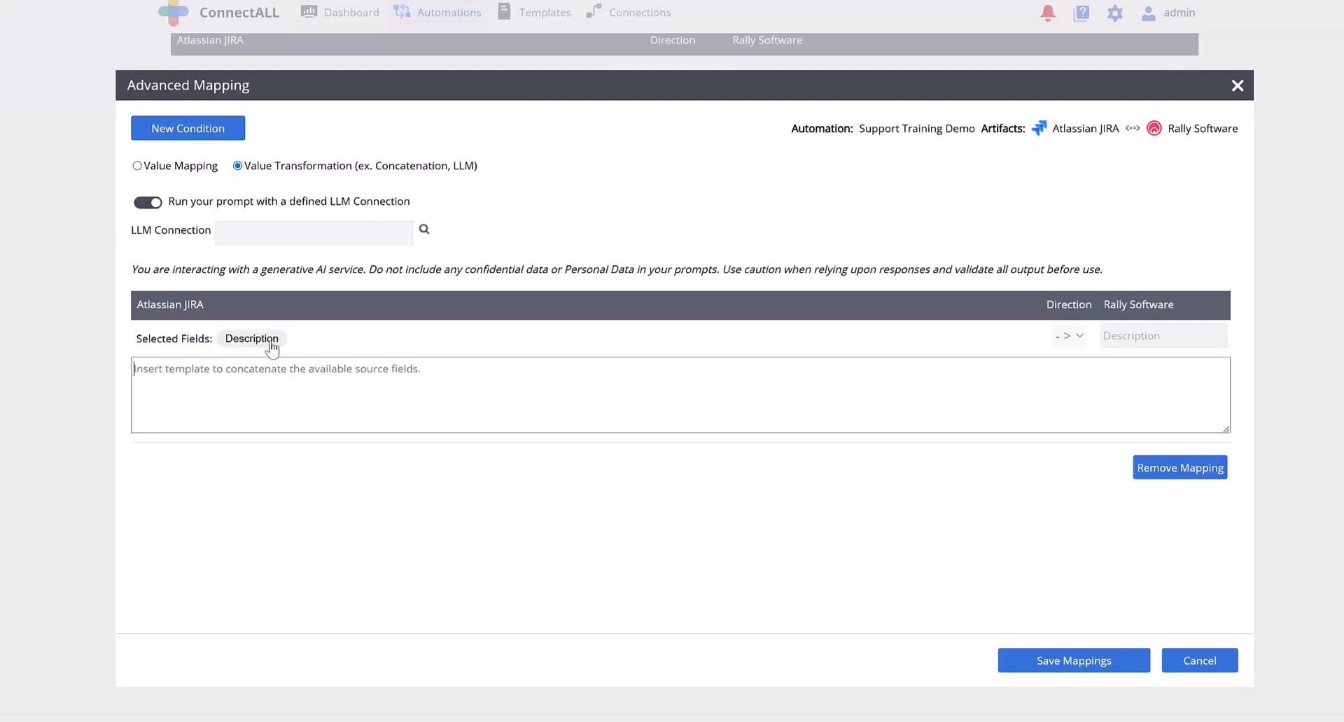
{"action": "left_click", "coordinate": [273, 343]}
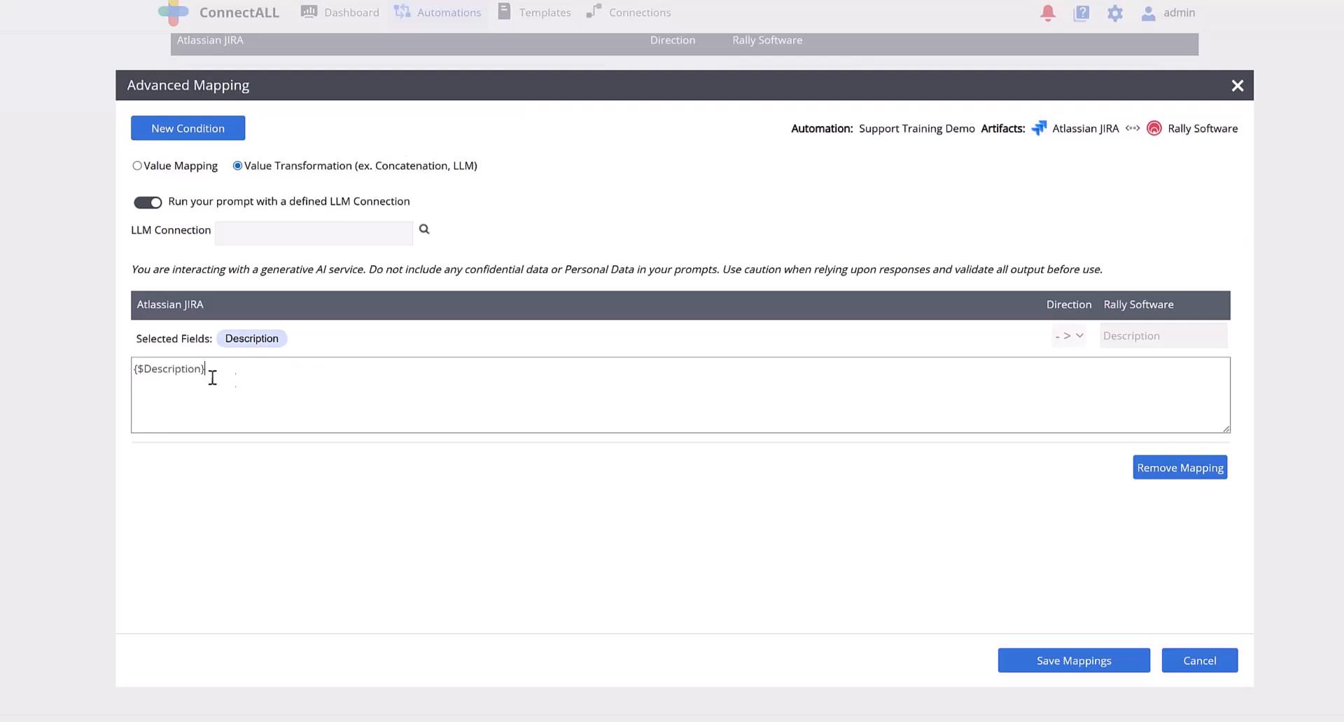
{"action": "left_click_drag", "start_coordinate": [173, 371], "coordinate": [261, 374]}
{"action": "double_click", "coordinate": [258, 373]}
{"action": "type", "text": "No Assessement"}
{"action": "double_click", "coordinate": [170, 376]}
{"action": "right_click", "coordinate": [170, 375]}
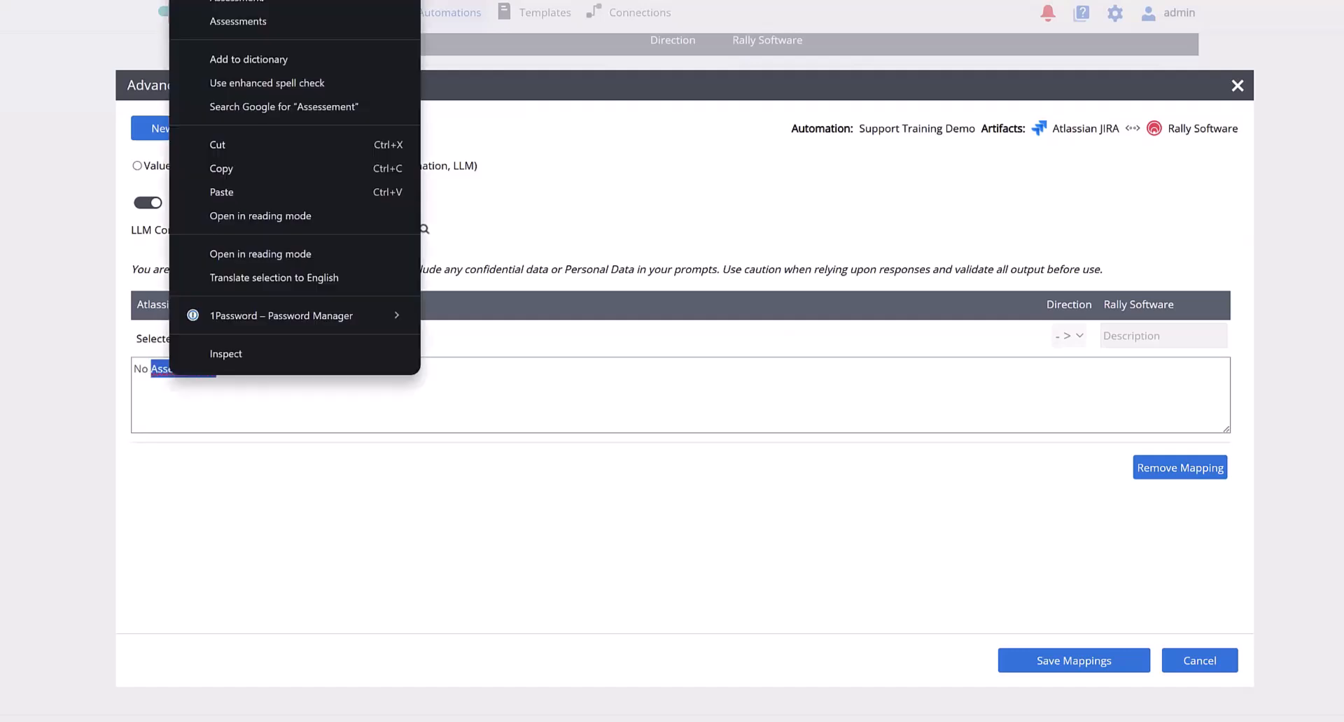
{"action": "left_click", "coordinate": [237, 4]}
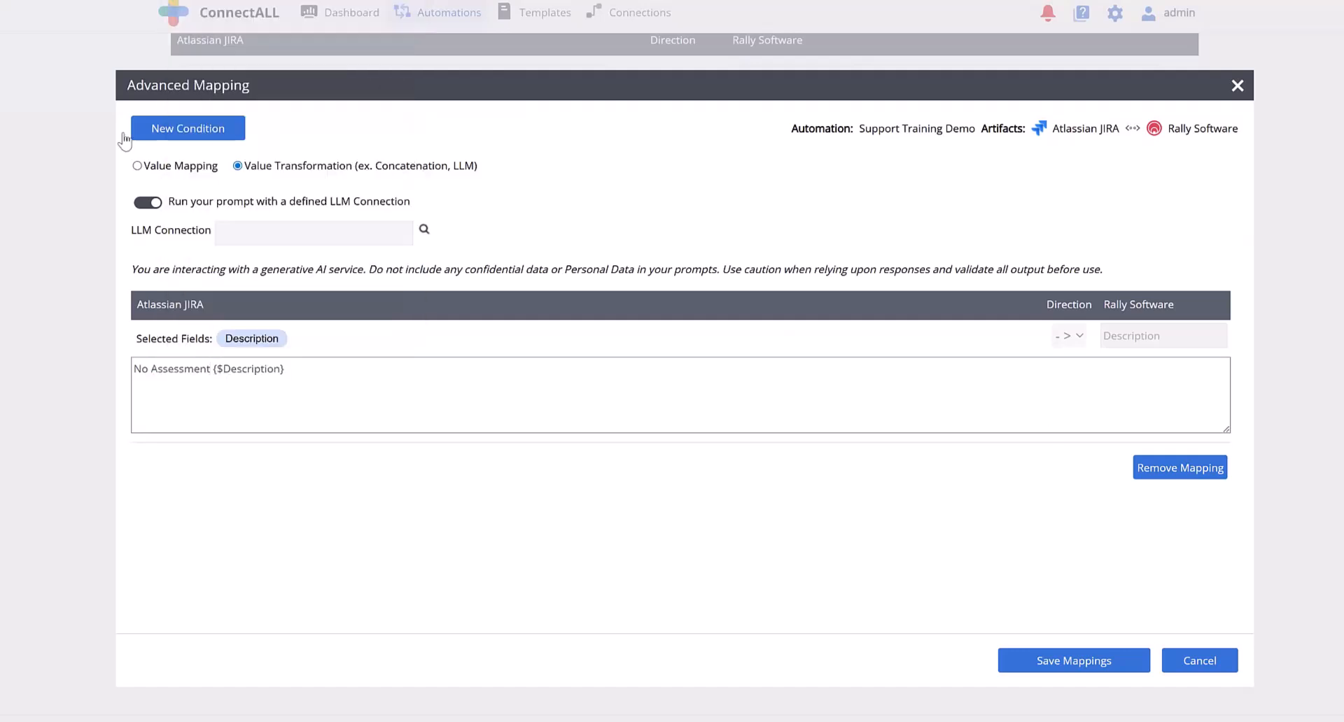
Add a new condition to the Description mapping with a Jira criterion, and search its fields for "read".
{"action": "left_click", "coordinate": [149, 203]}
{"action": "left_click", "coordinate": [195, 128]}
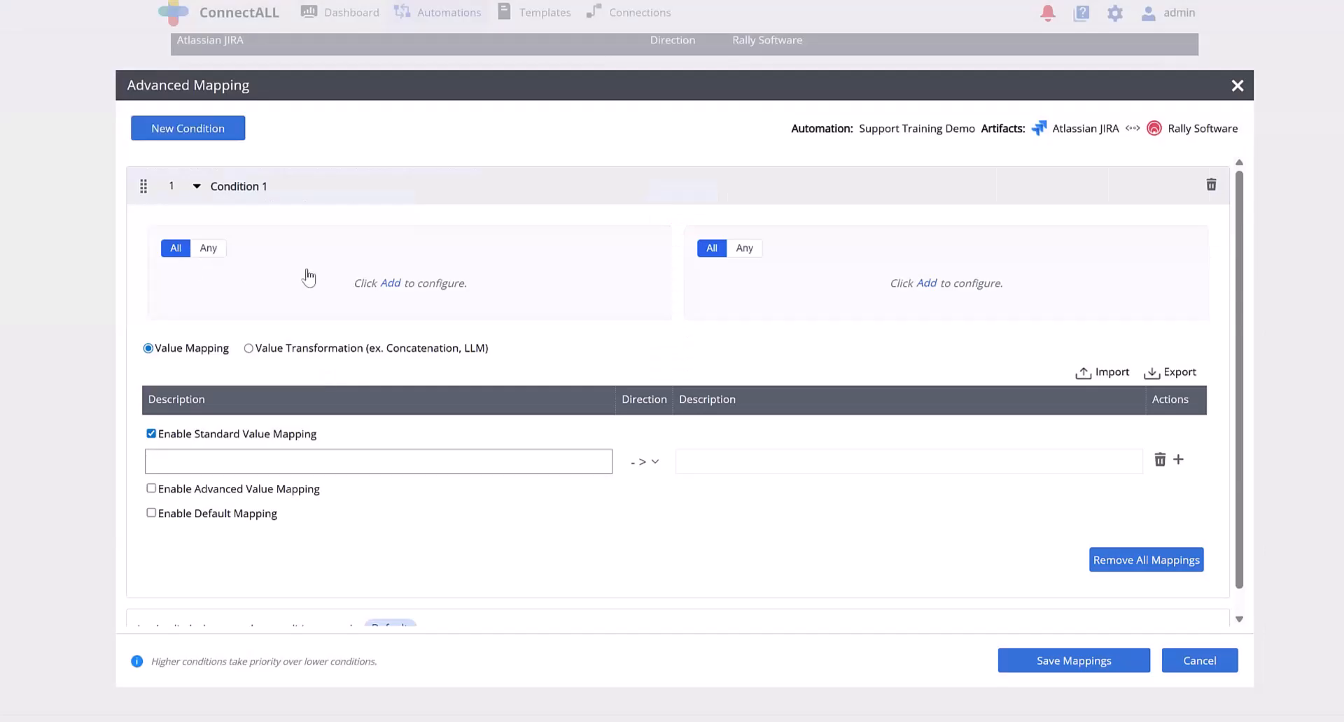
{"action": "left_click", "coordinate": [386, 284]}
{"action": "left_click", "coordinate": [288, 303]}
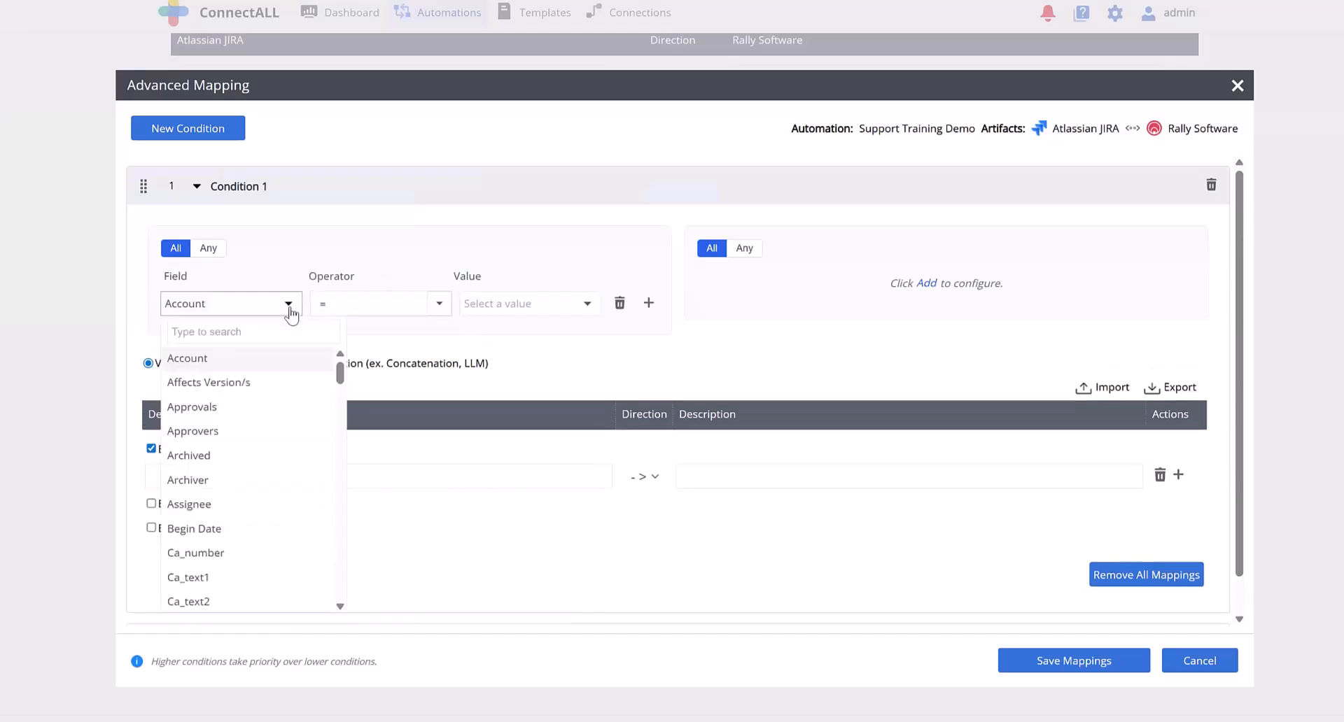
{"action": "type", "text": "read"}
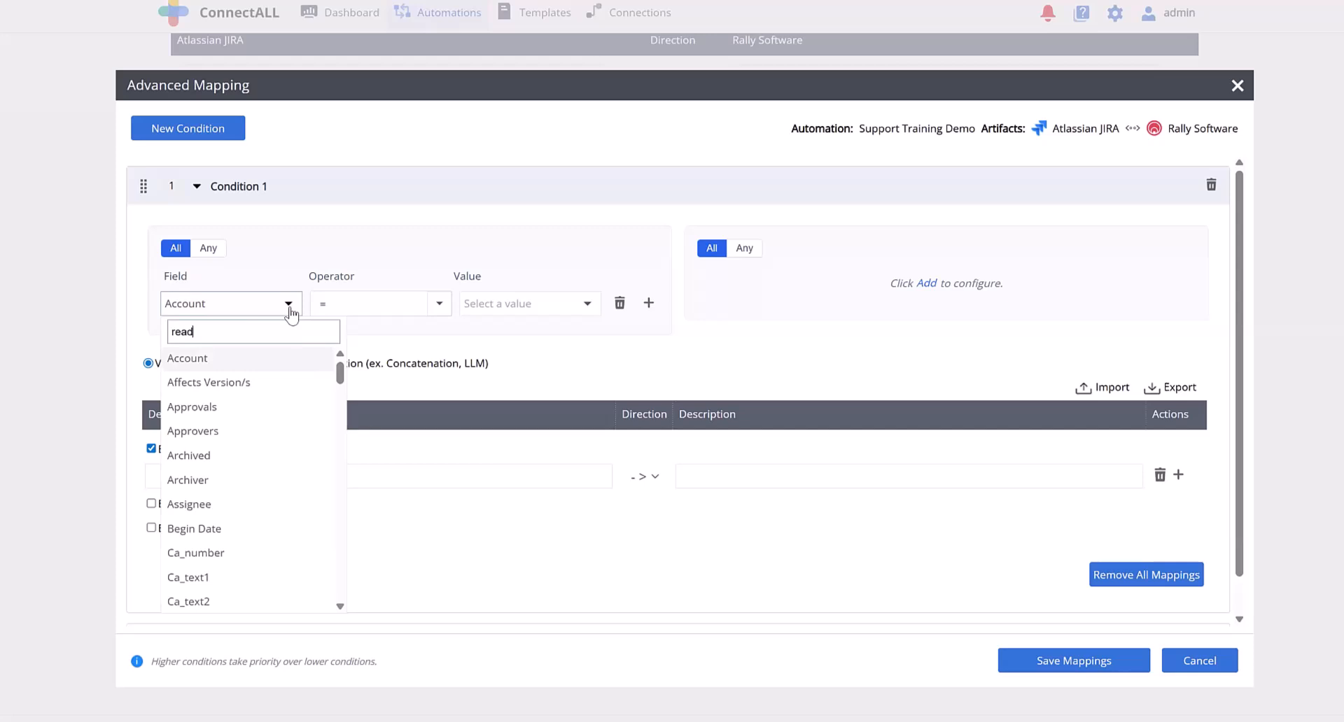
{"action": "key", "text": "BackSpace"}
{"action": "key", "text": "BackSpace"}
Add a Rally criterion to Condition 1 that requires the Ready field to equal TRUE.
{"action": "left_click", "coordinate": [931, 289]}
{"action": "left_click", "coordinate": [805, 312]}
{"action": "left_click", "coordinate": [786, 363]}
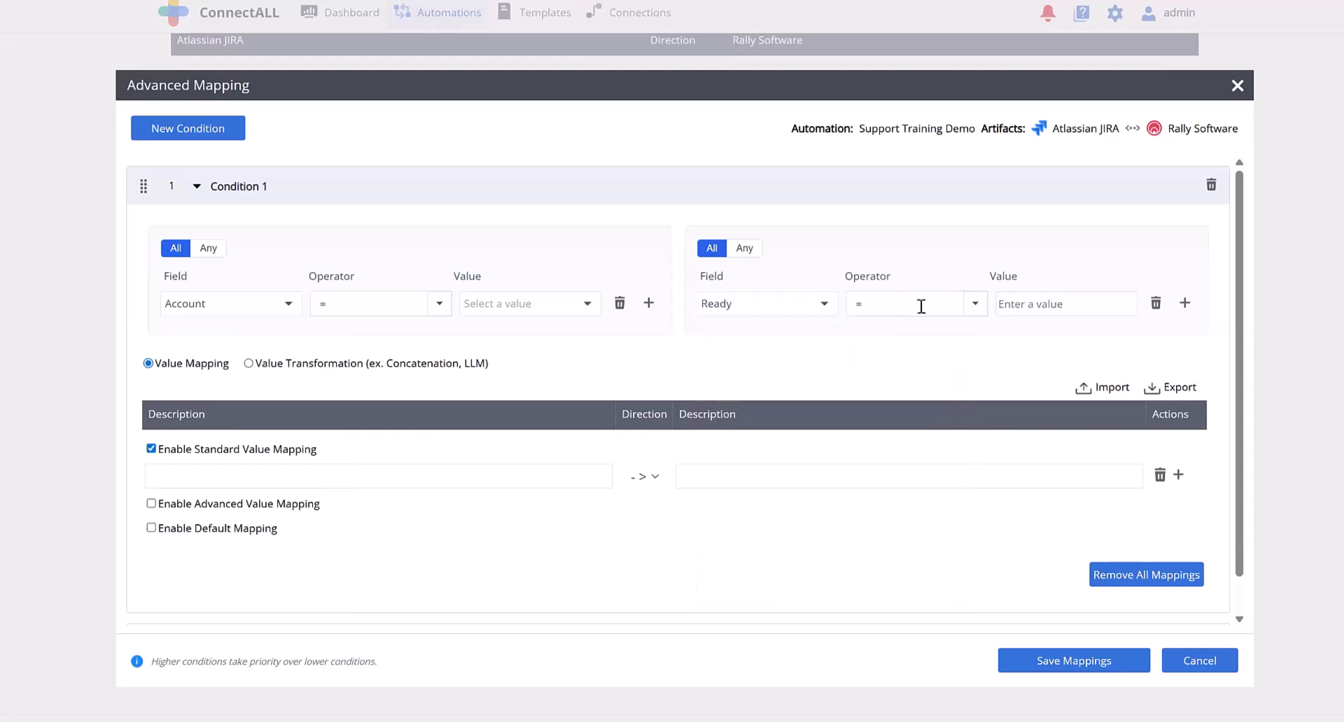
{"action": "type", "text": "YES"}
{"action": "key", "text": "BackSpace"}
{"action": "key", "text": "BackSpace"}
{"action": "type", "text": "TRUE"}
{"action": "scroll", "coordinate": [420, 434], "scroll_direction": "down", "scroll_amount": 1}
{"action": "scroll", "coordinate": [592, 424], "scroll_direction": "up", "scroll_amount": 1}
Switch Condition 1 to value transformation with the LLM connection prompt enabled, and close the Description mapping without saving.
{"action": "left_click", "coordinate": [259, 363]}
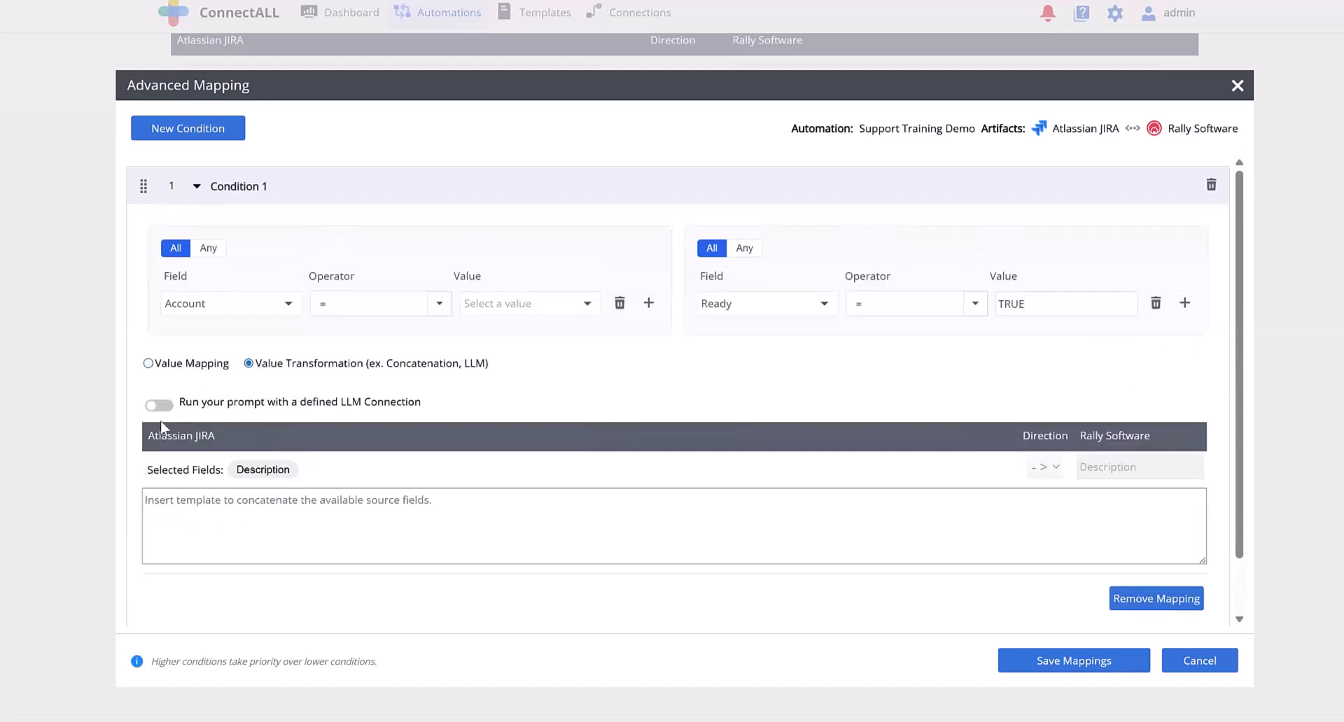
{"action": "left_click", "coordinate": [158, 404]}
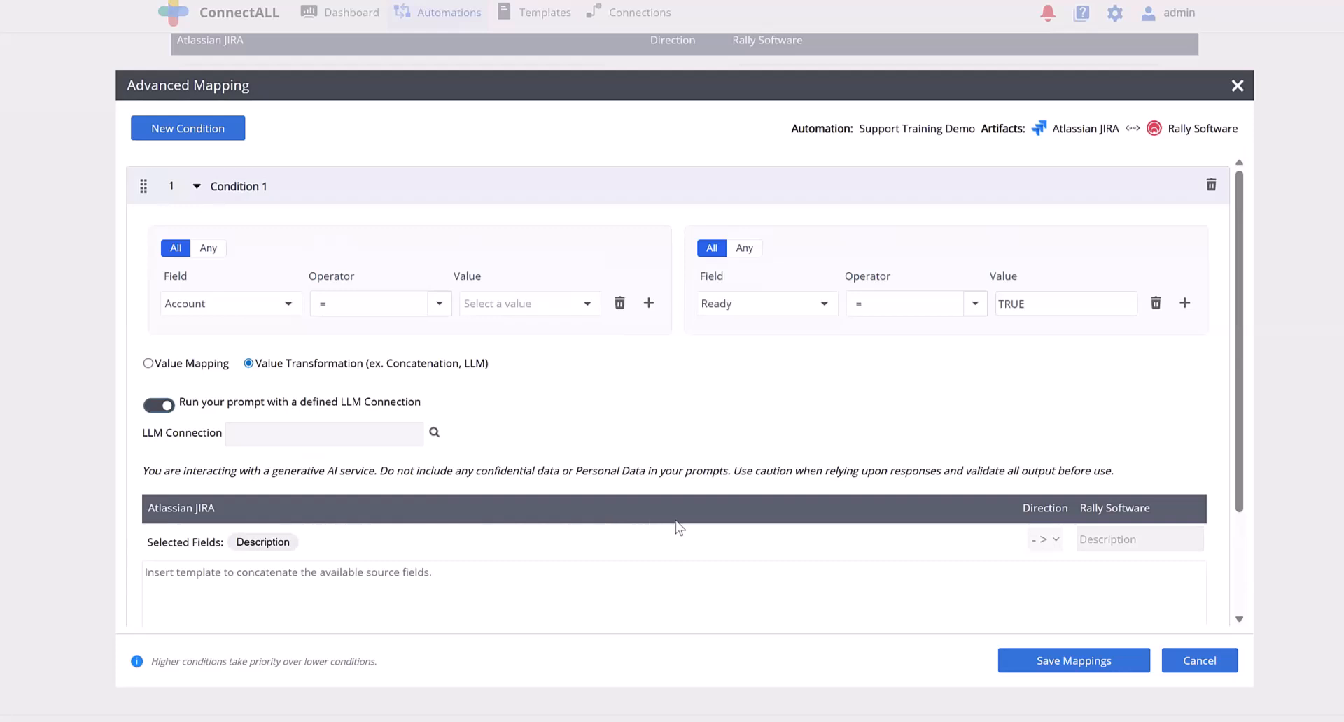
{"action": "left_click", "coordinate": [1237, 90]}
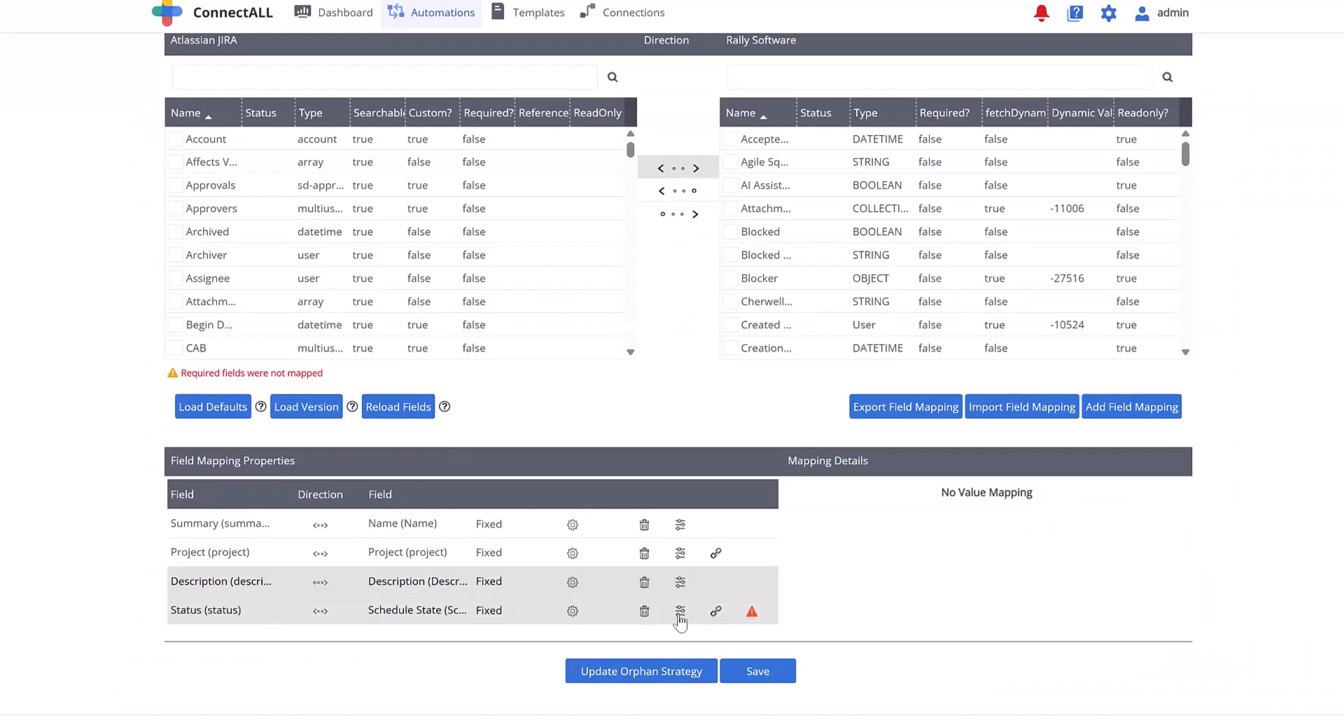
Open the Status field's advanced mapping and add two more Jira criteria rows to the Alternate Workflow Mapping condition.
{"action": "left_click", "coordinate": [679, 612]}
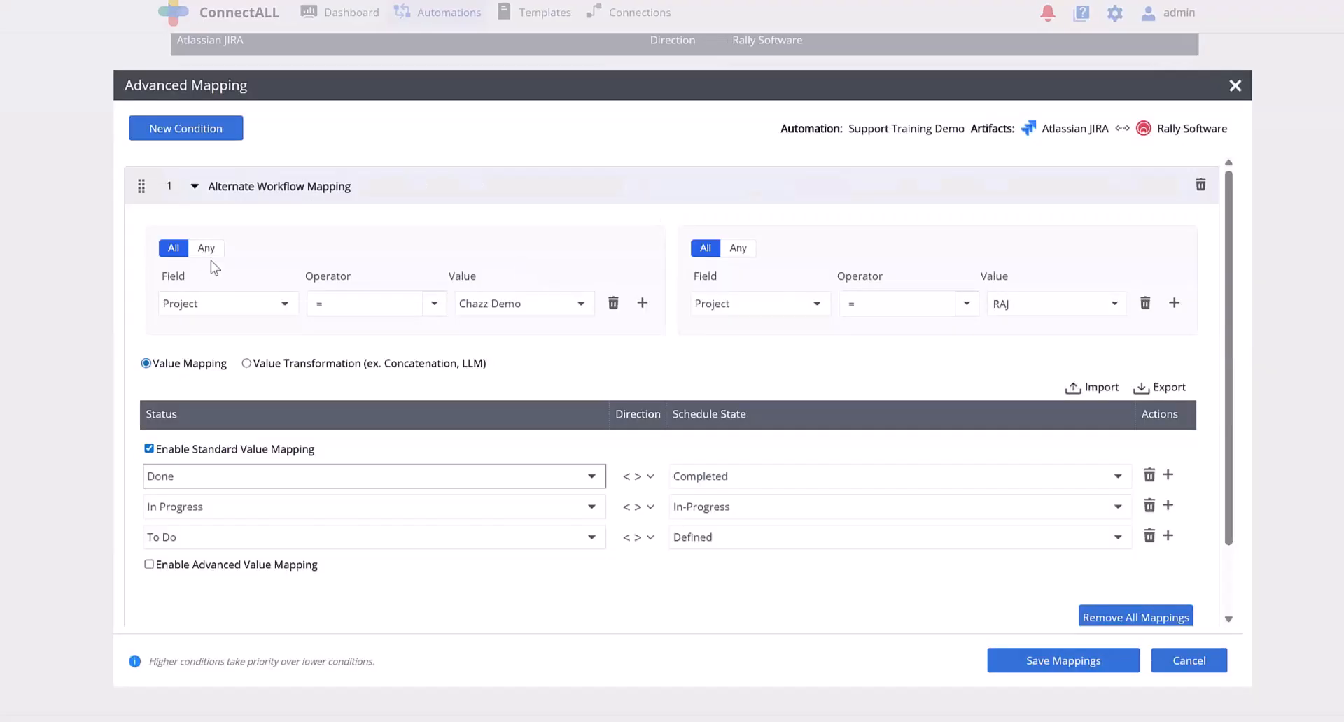
{"action": "left_click", "coordinate": [642, 306]}
{"action": "left_click", "coordinate": [642, 334]}
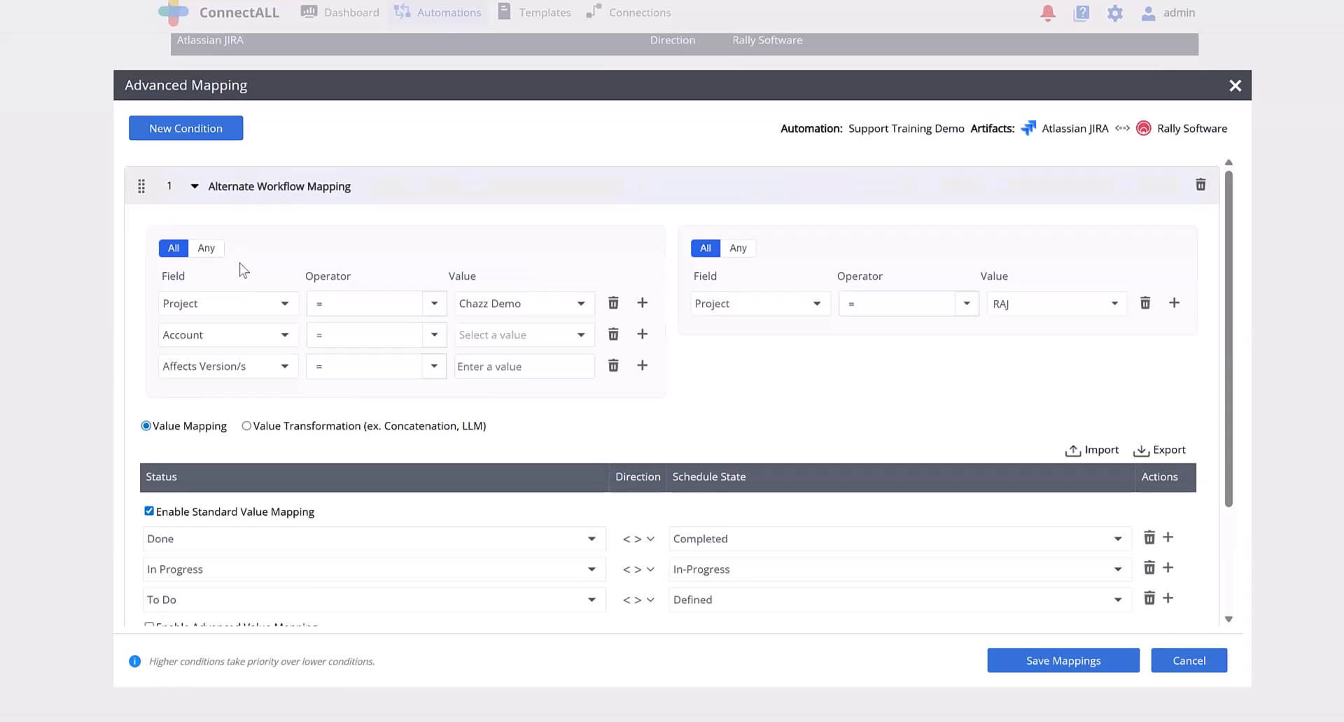
Set the field of both newly added Jira criteria to Project.
{"action": "left_click", "coordinate": [237, 341]}
{"action": "type", "text": "proj"}
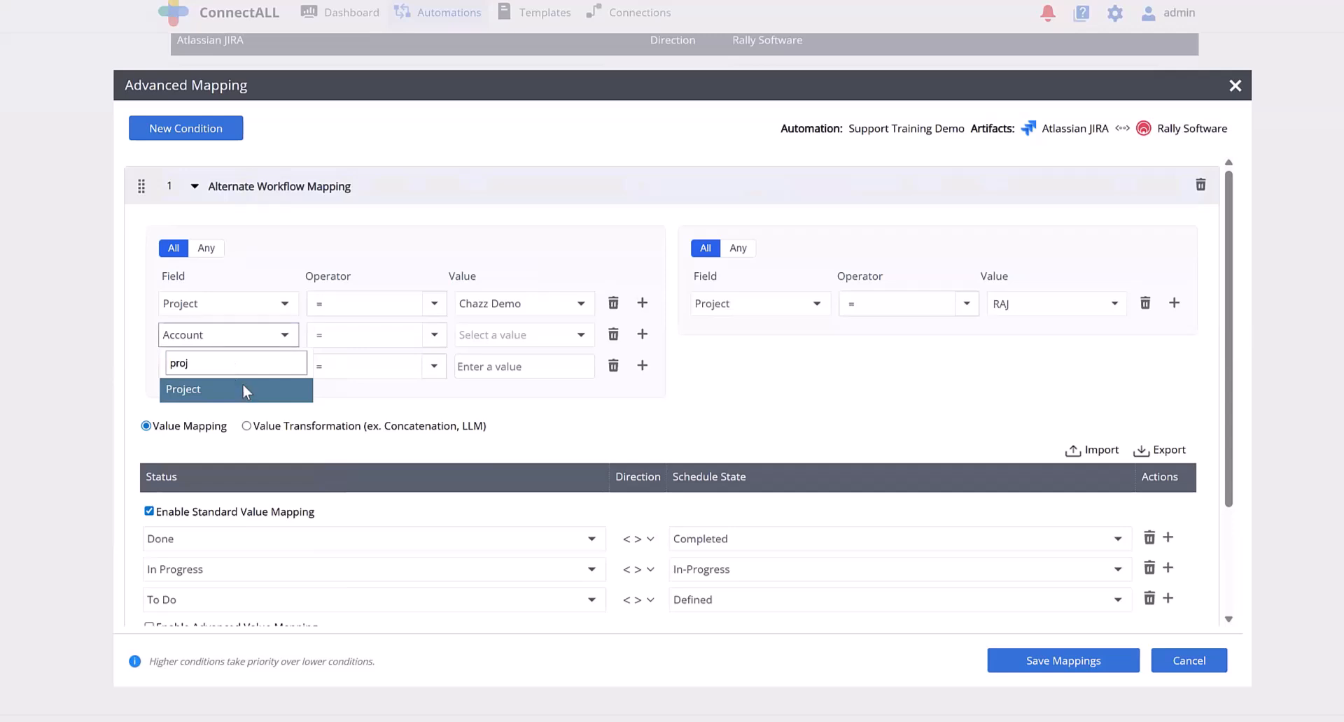
{"action": "left_click", "coordinate": [242, 389]}
{"action": "left_click", "coordinate": [259, 375]}
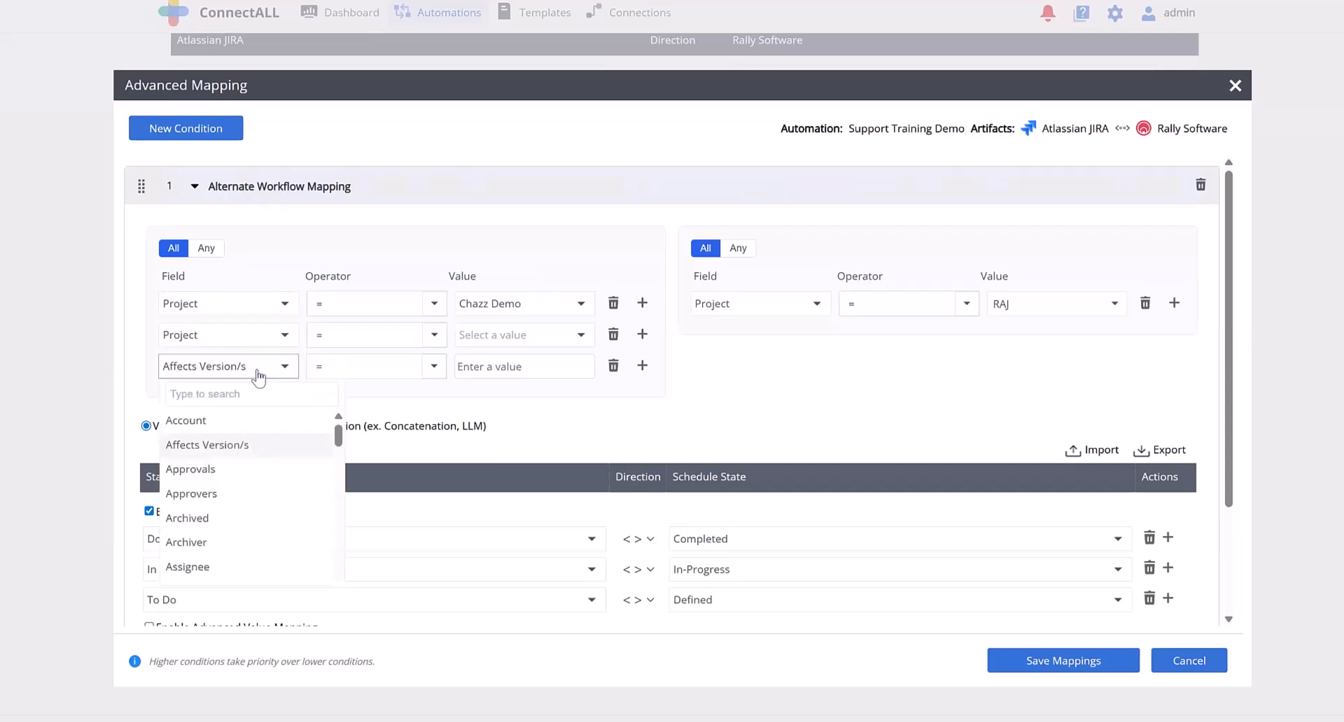
{"action": "type", "text": "projec"}
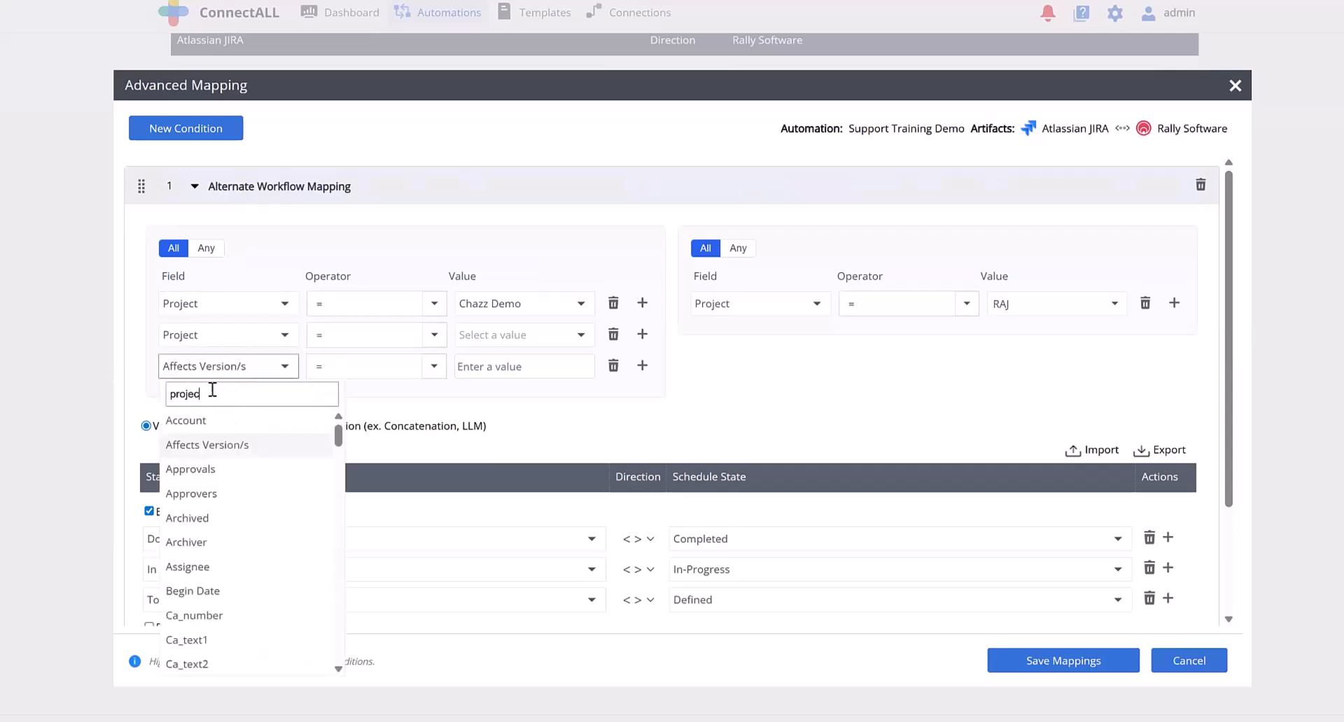
{"action": "left_click", "coordinate": [210, 418]}
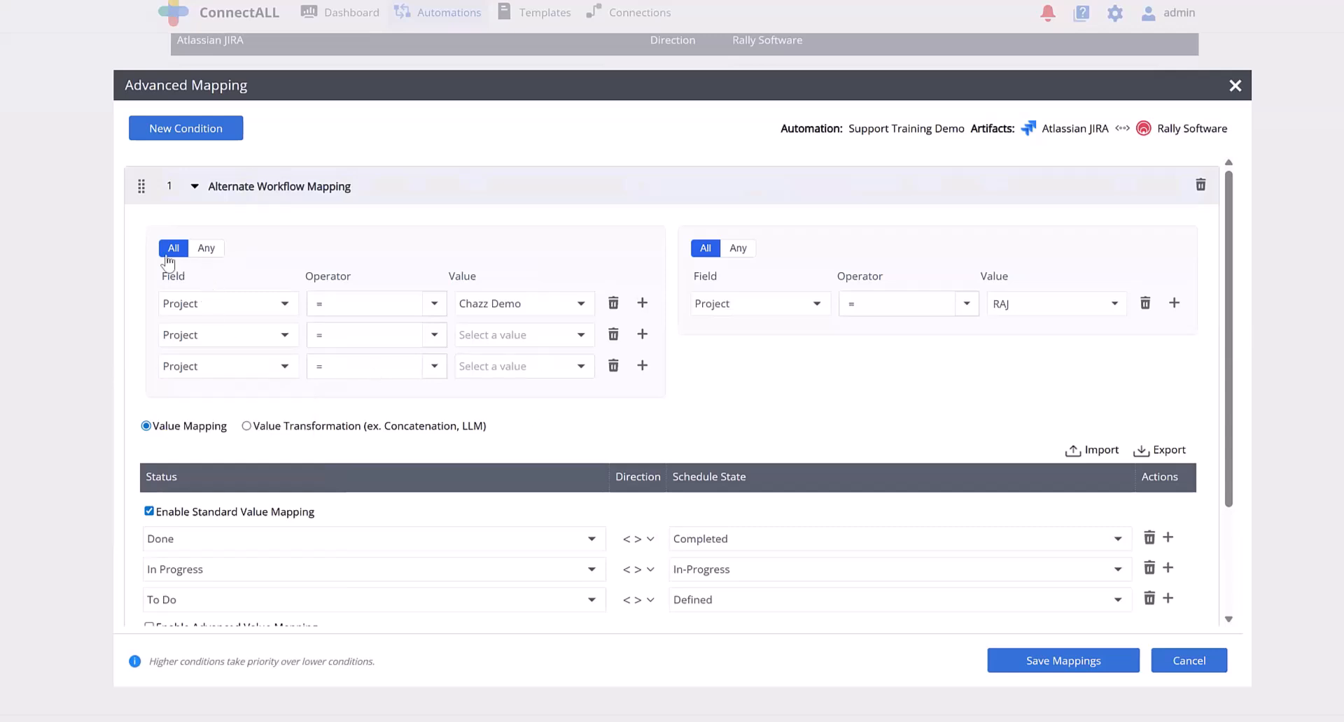
Set the Jira criteria to match Any, and view the project values available for the first criterion.
{"action": "left_click", "coordinate": [217, 249]}
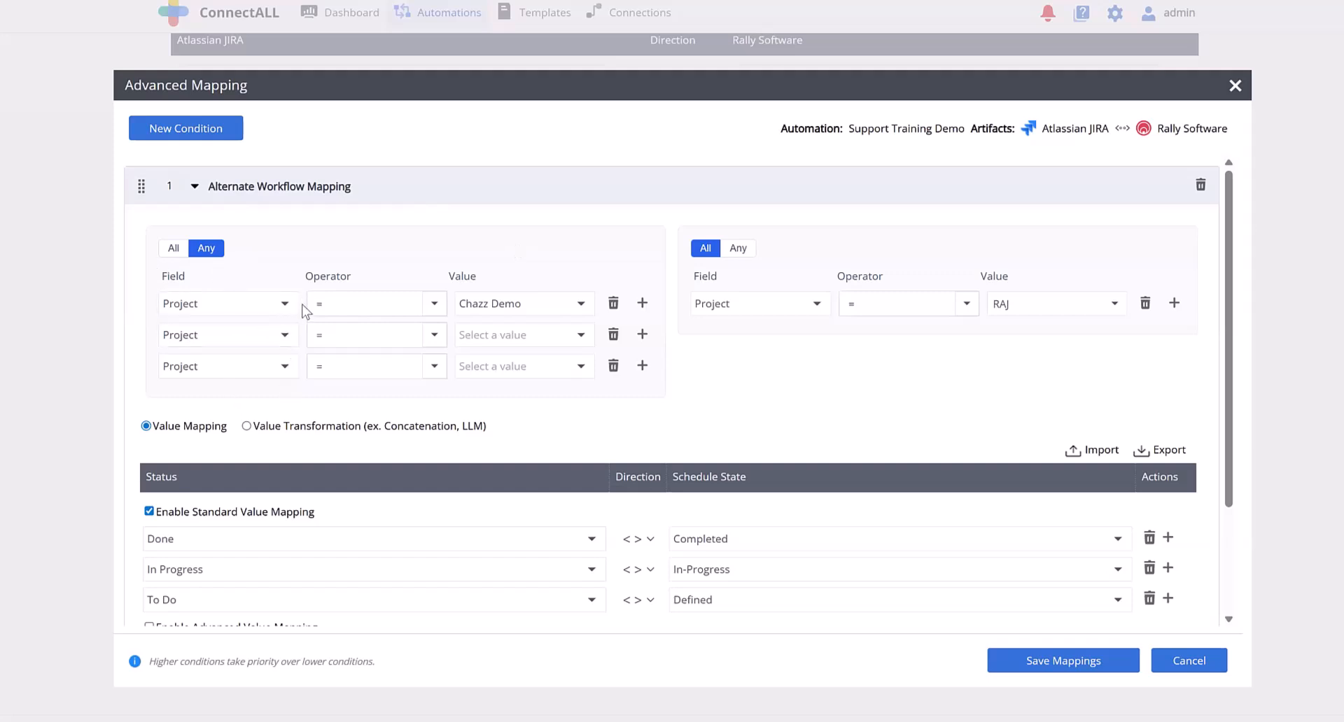
{"action": "left_click", "coordinate": [577, 307]}
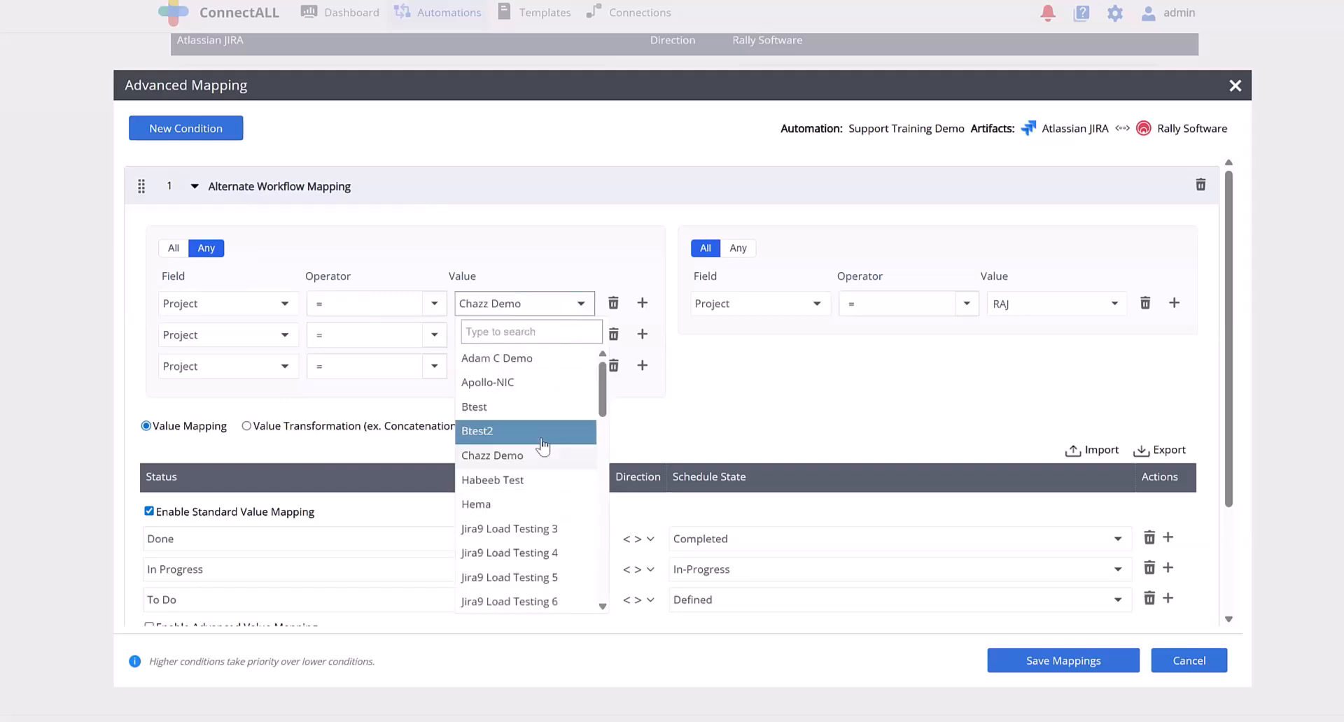
{"action": "left_click", "coordinate": [595, 248]}
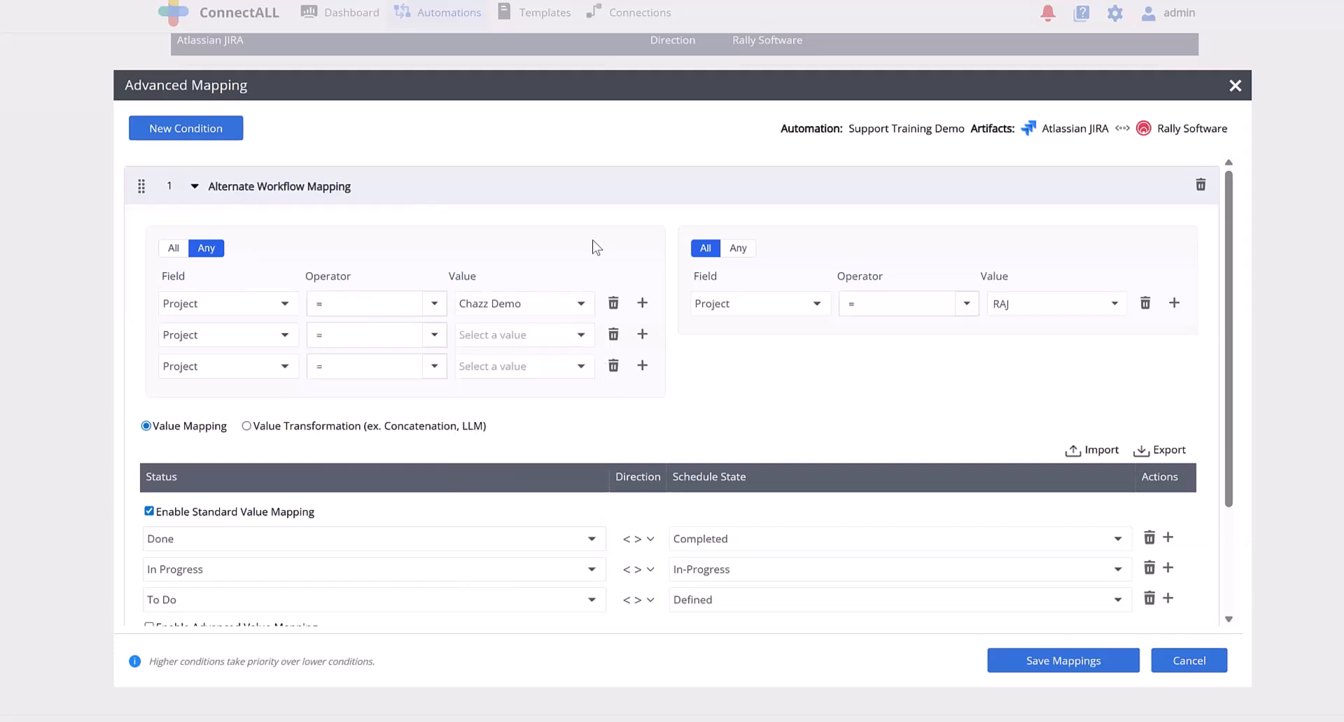